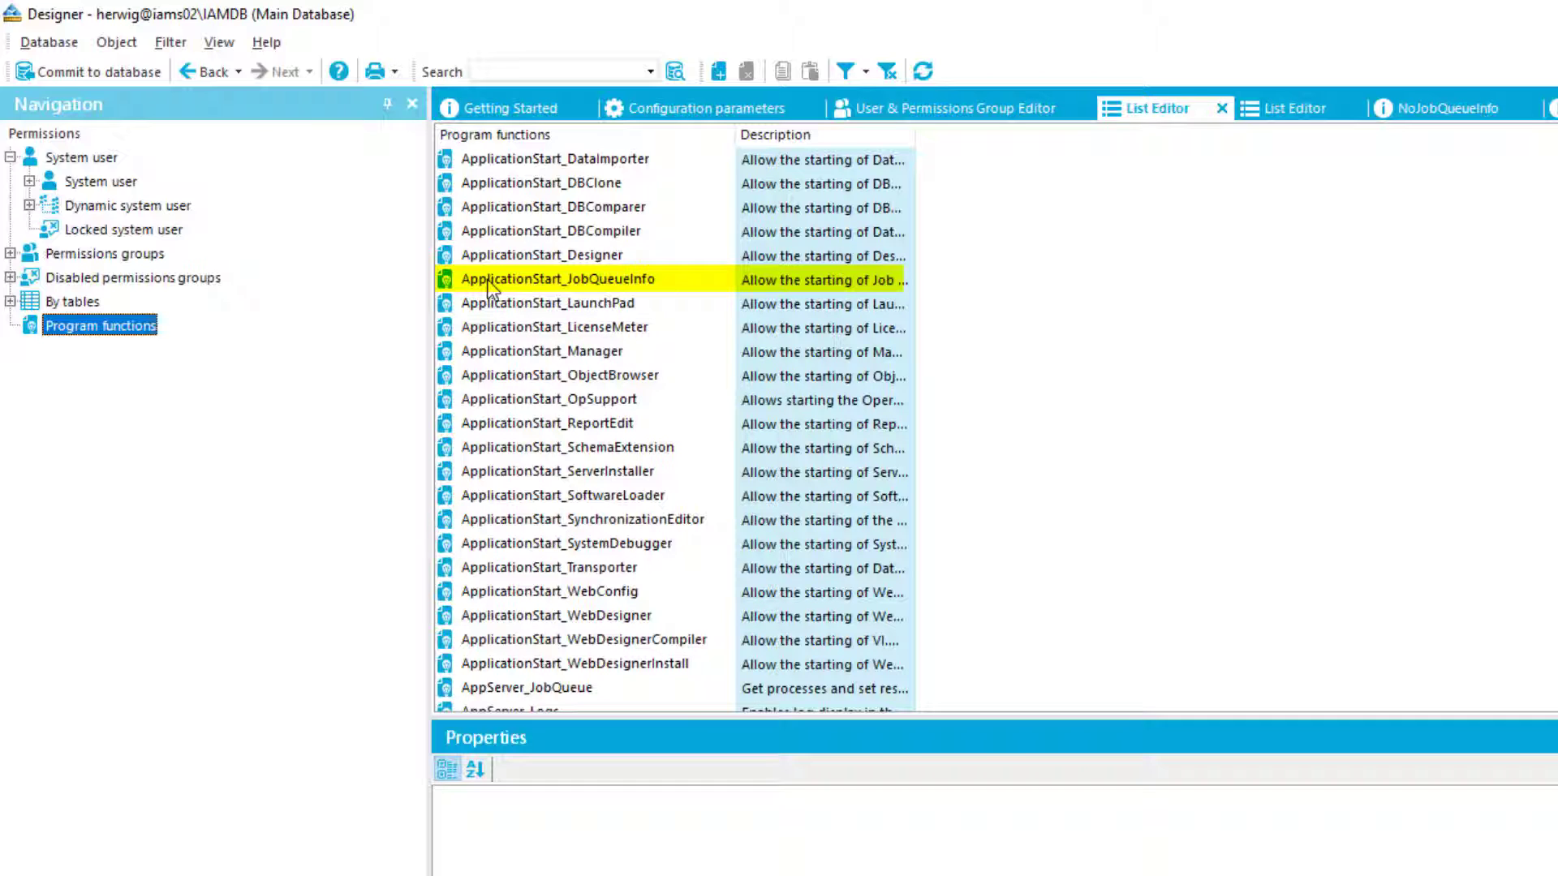
Select the ApplicationStart_JobQueueInfo program function, and view the overview of the NoJobQueueInfo system user.
{"action": "left_click", "coordinate": [596, 260]}
{"action": "left_click", "coordinate": [609, 283]}
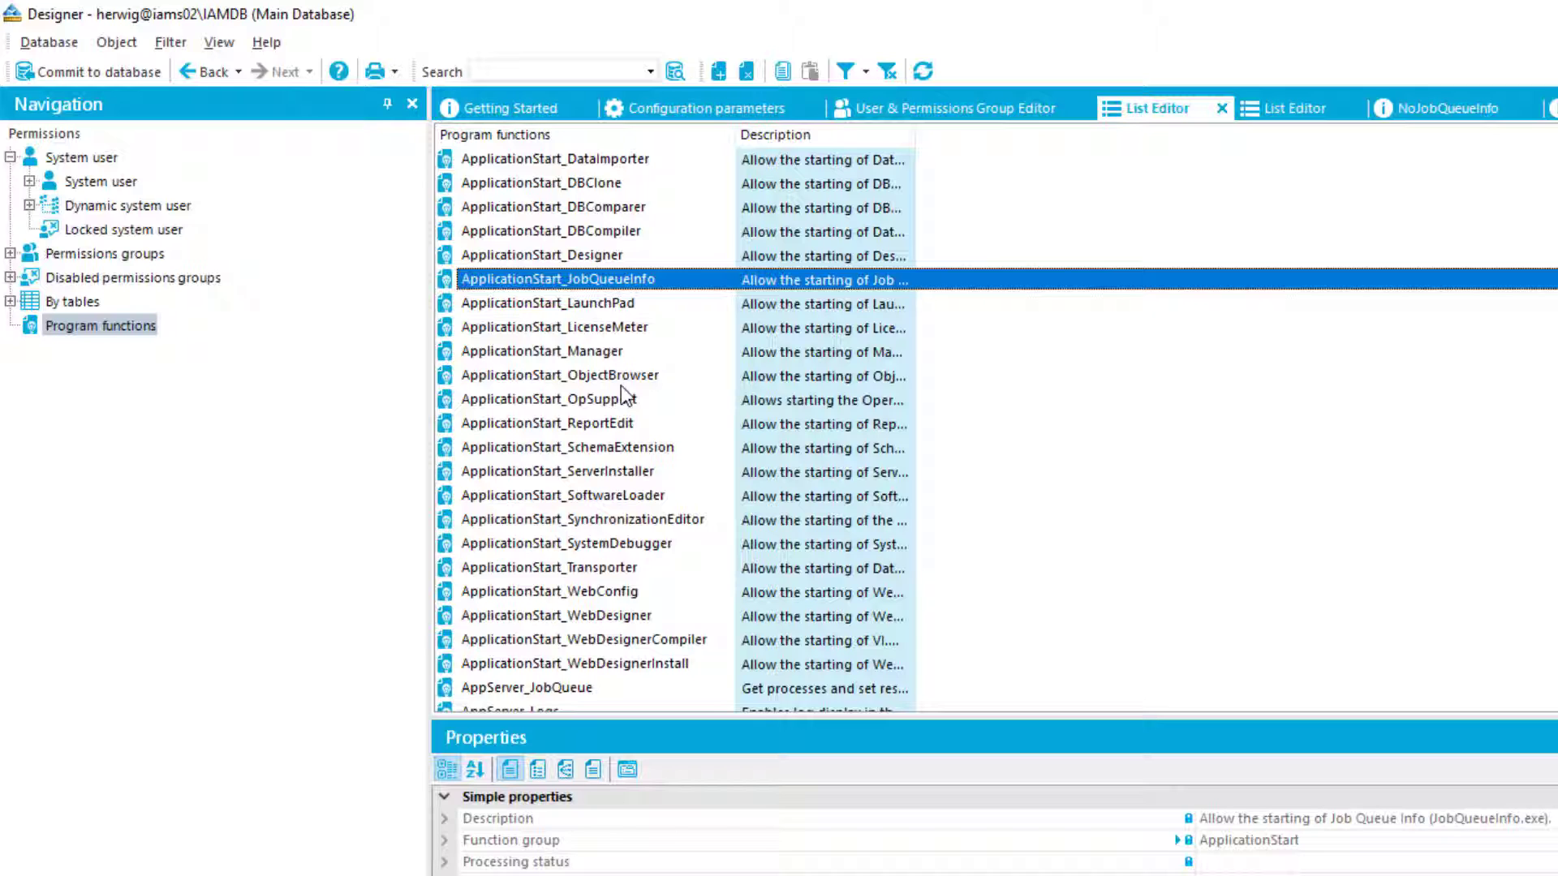
{"action": "left_click", "coordinate": [29, 182]}
{"action": "left_click", "coordinate": [138, 232]}
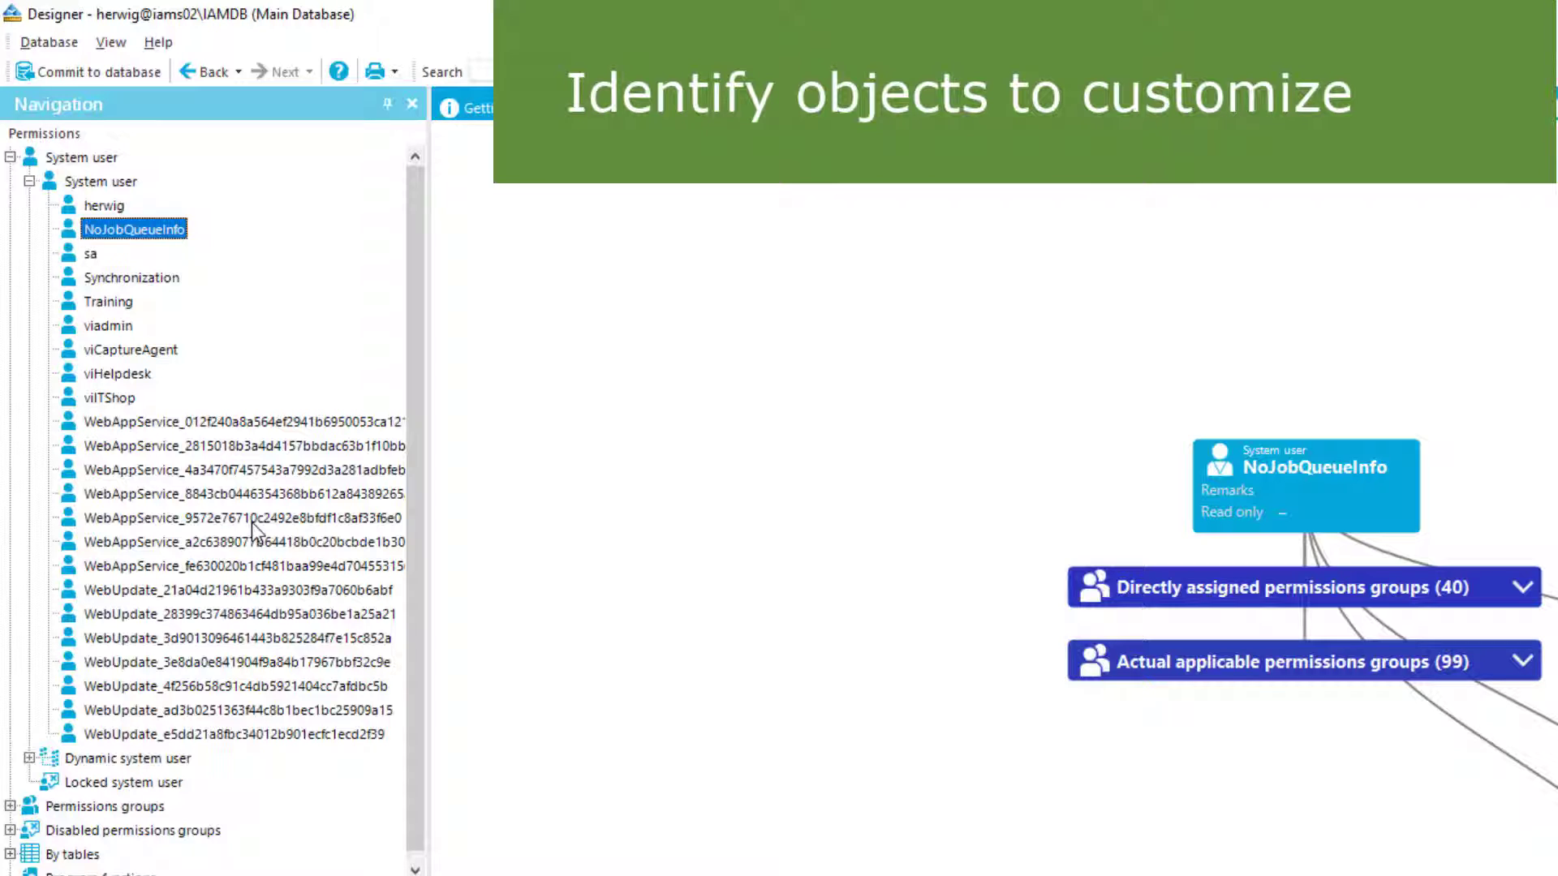
Display the permissions groups assigned to the ApplicationStart_JobQueueInfo program function.
{"action": "scroll", "coordinate": [252, 523], "scroll_direction": "down", "scroll_amount": 6}
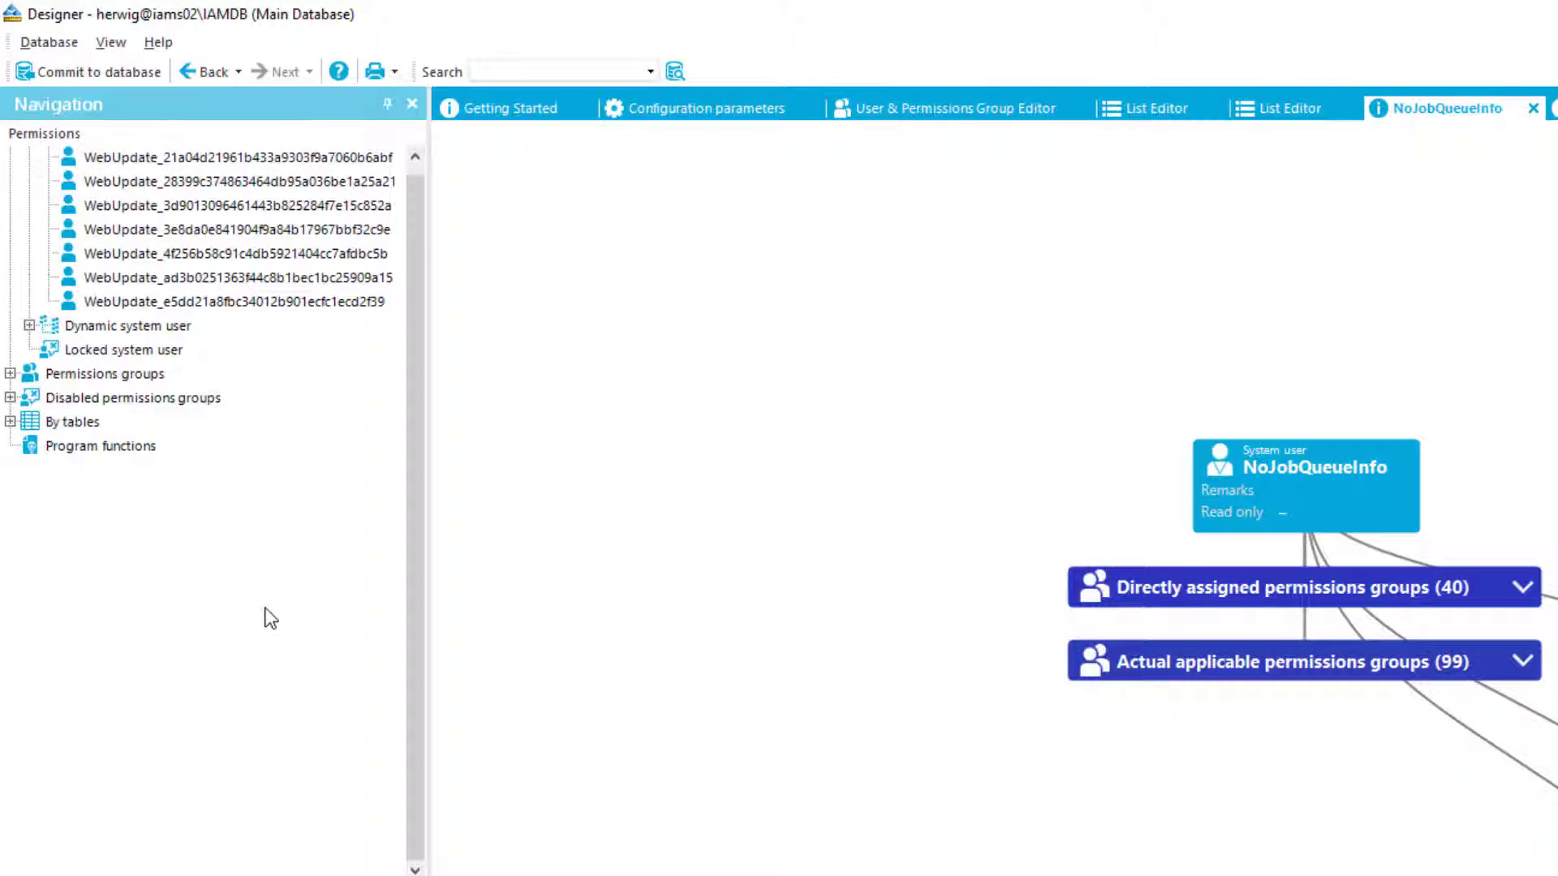
{"action": "left_click", "coordinate": [98, 448]}
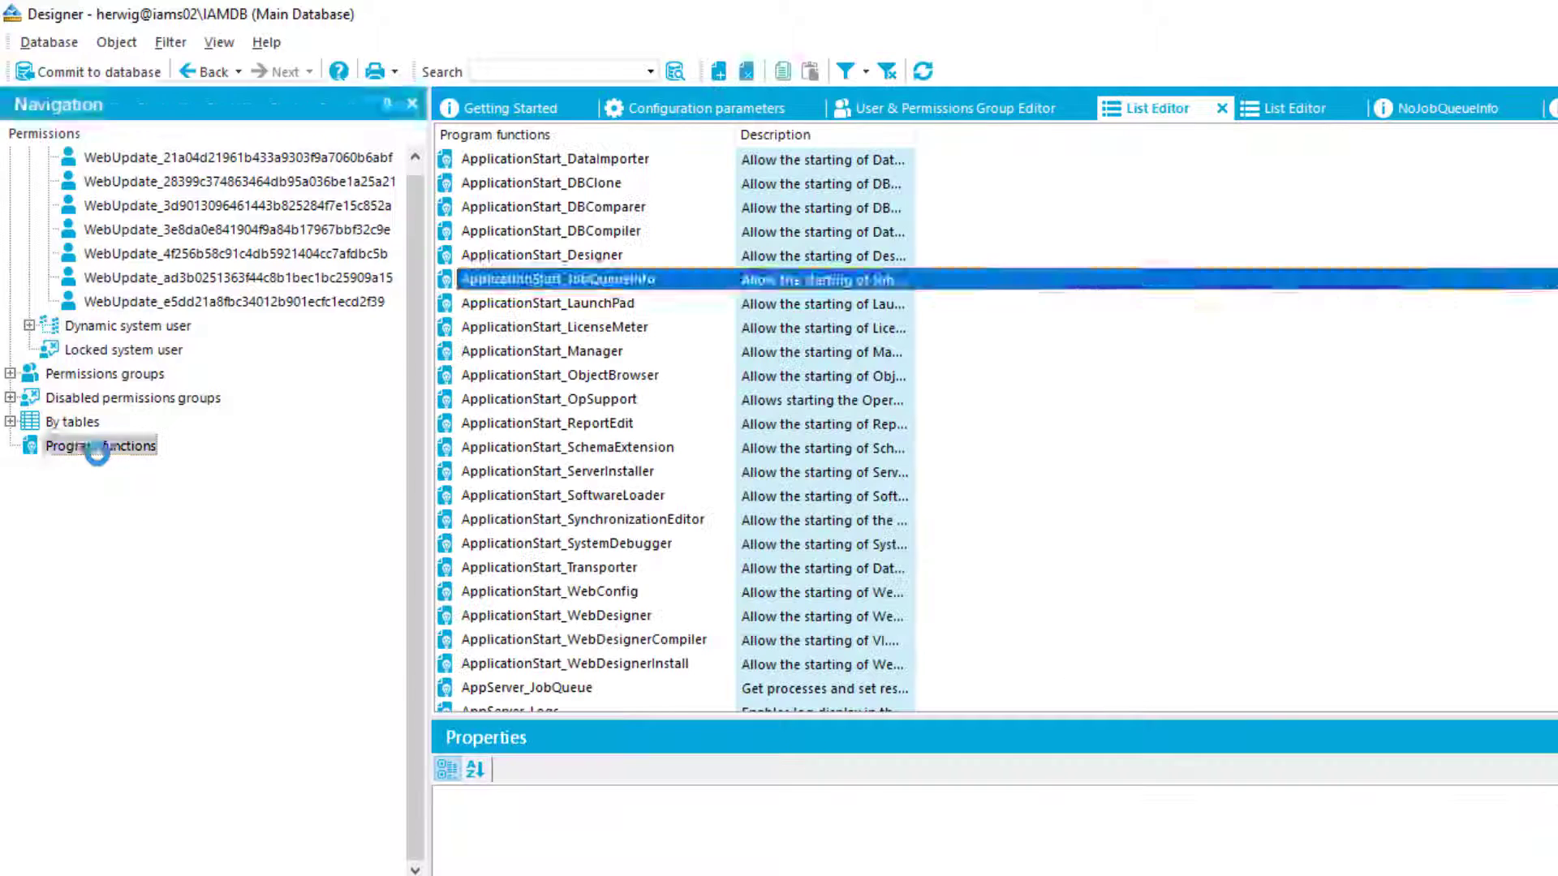
{"action": "scroll", "coordinate": [599, 649], "scroll_direction": "down", "scroll_amount": 2}
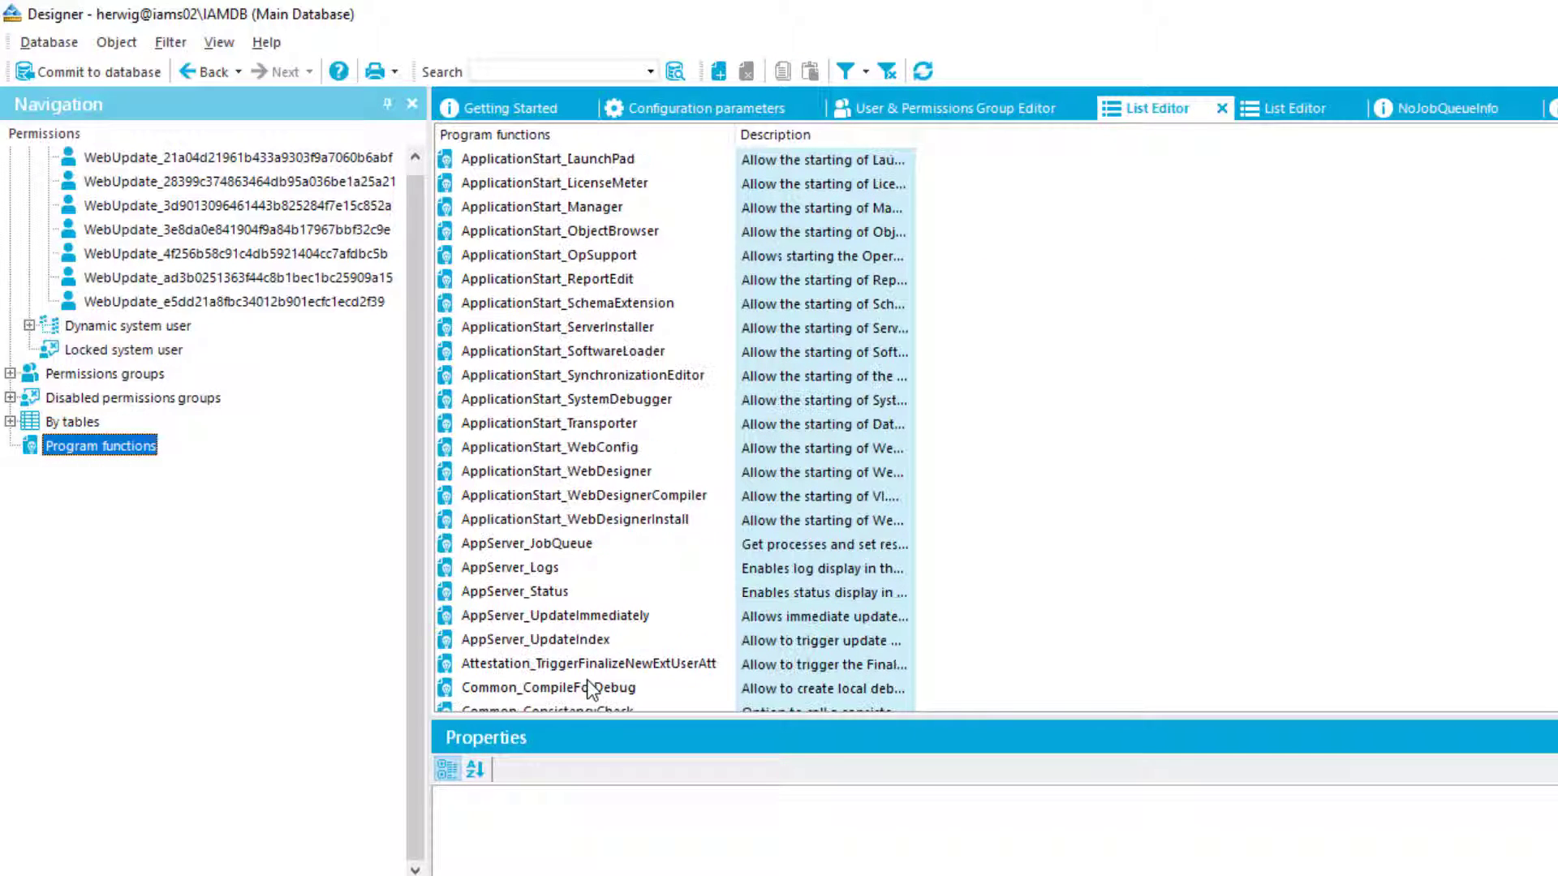
{"action": "scroll", "coordinate": [600, 648], "scroll_direction": "up", "scroll_amount": 4}
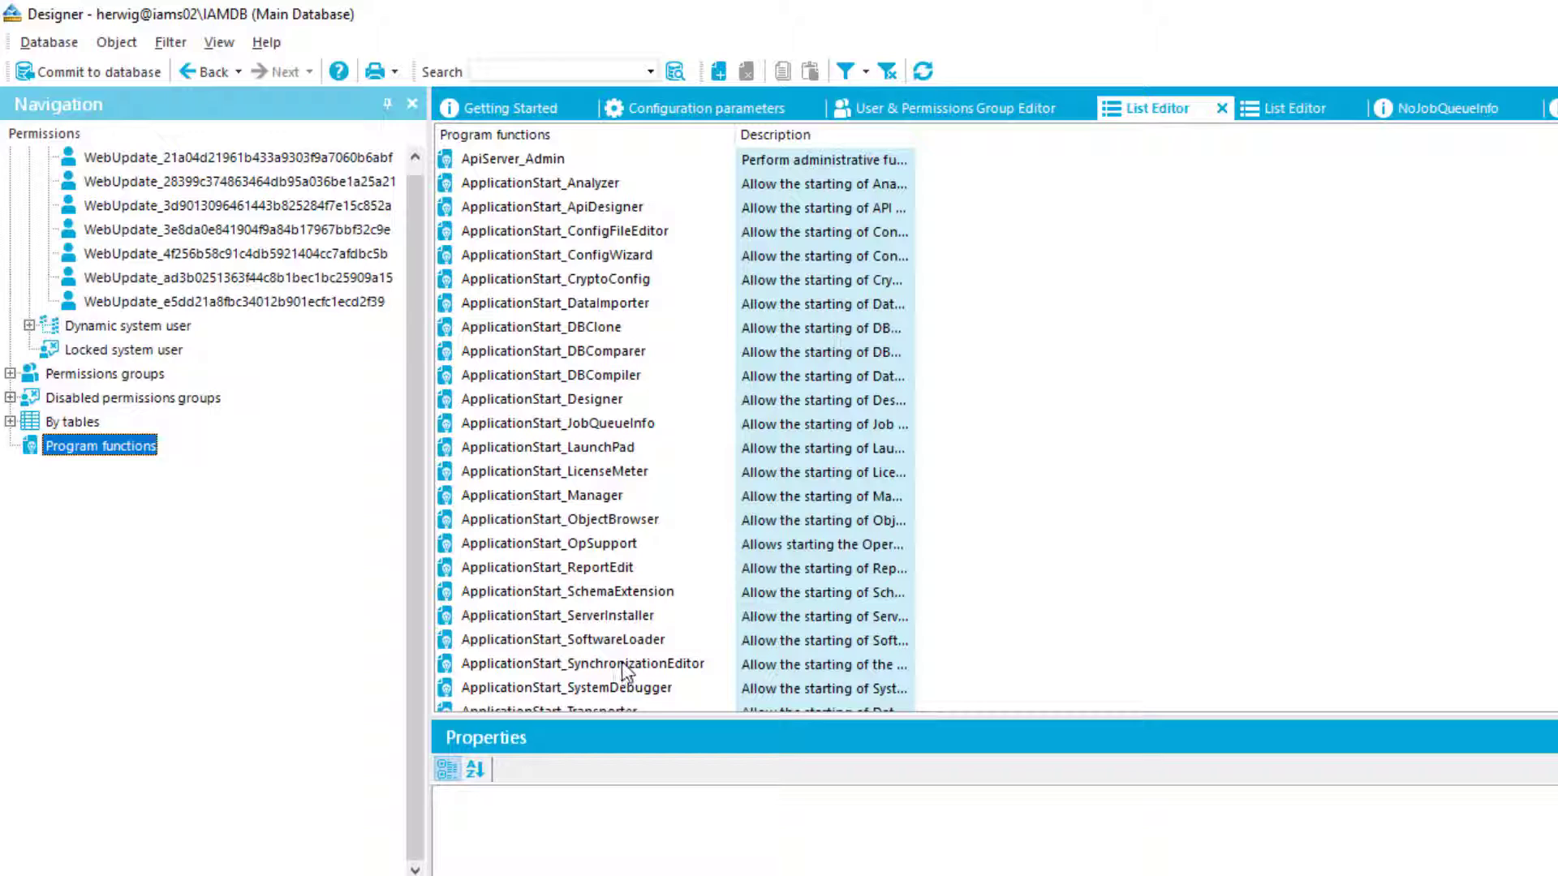
{"action": "left_click", "coordinate": [637, 428]}
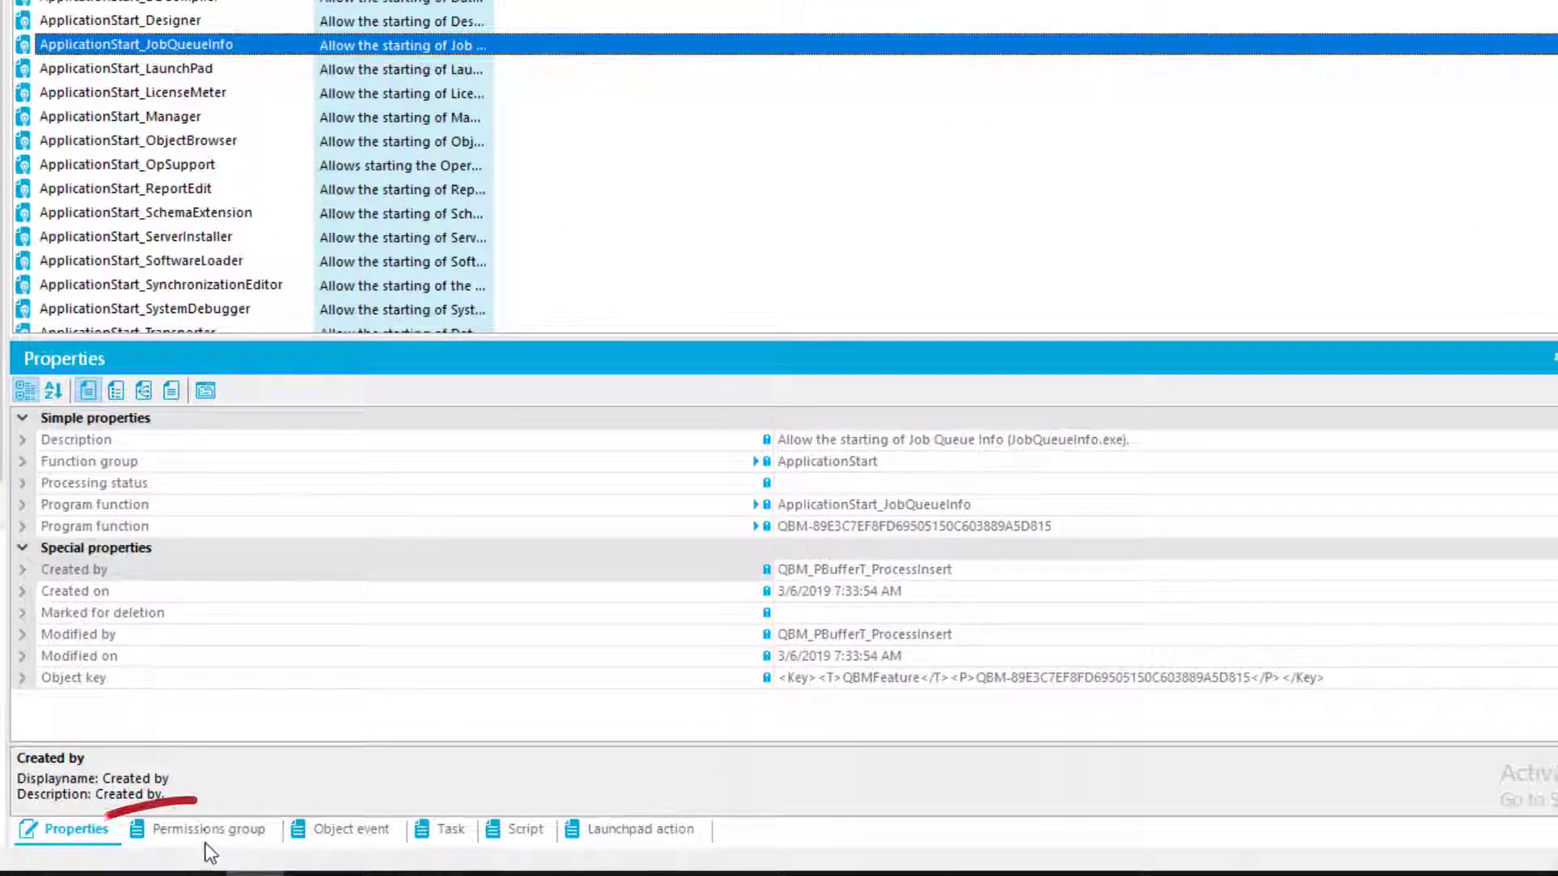
{"action": "left_click", "coordinate": [207, 837]}
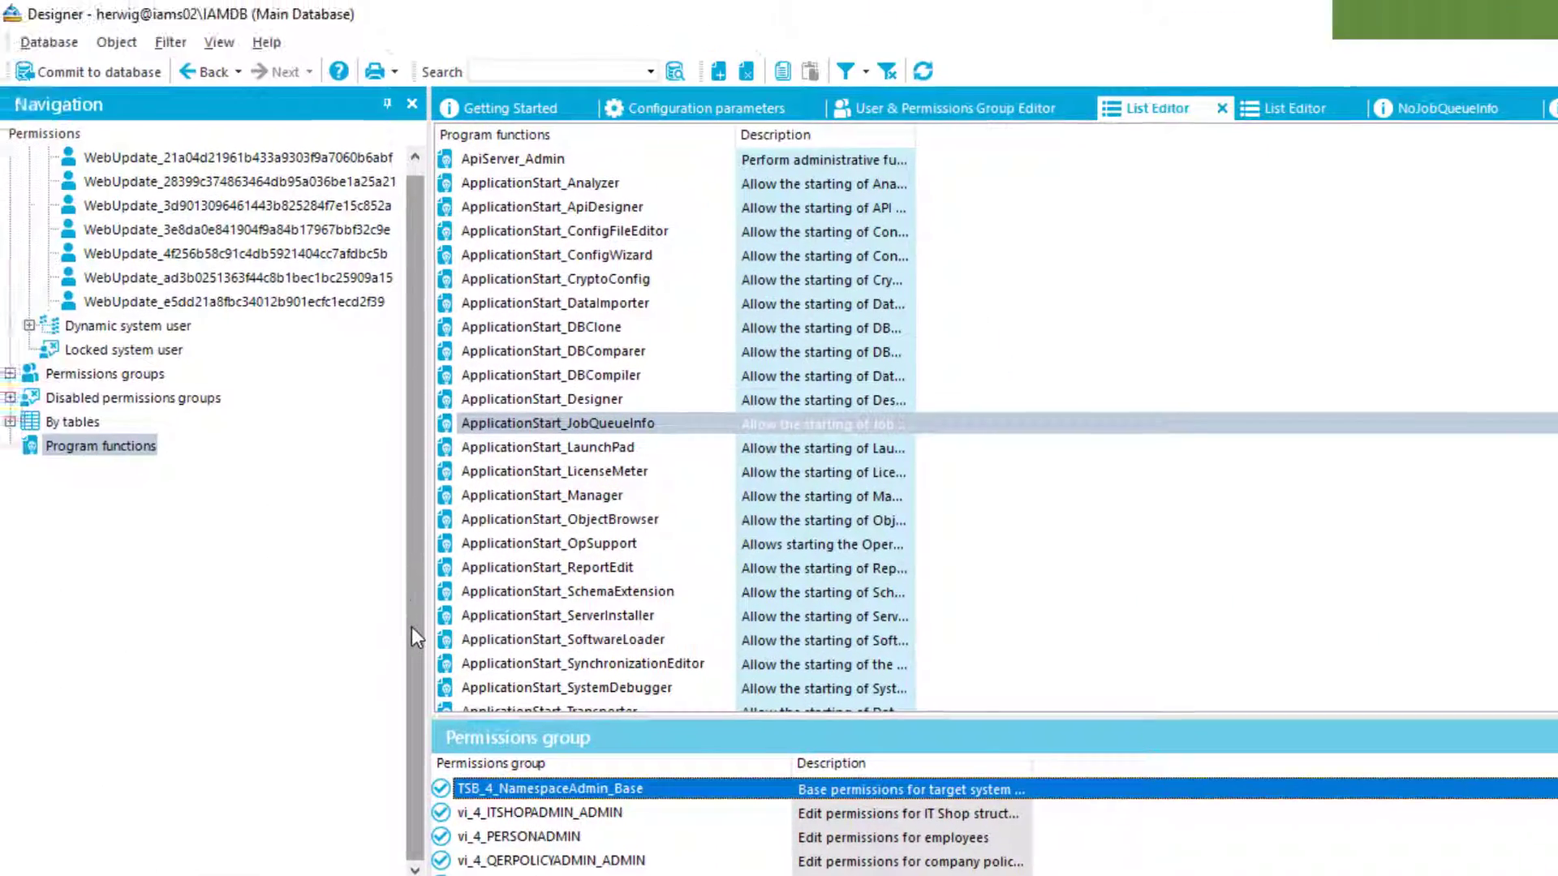
Open the NoJobQueueInfo system user in the User & Permissions Group Editor.
{"action": "left_click_drag", "start_coordinate": [411, 626], "coordinate": [411, 533]}
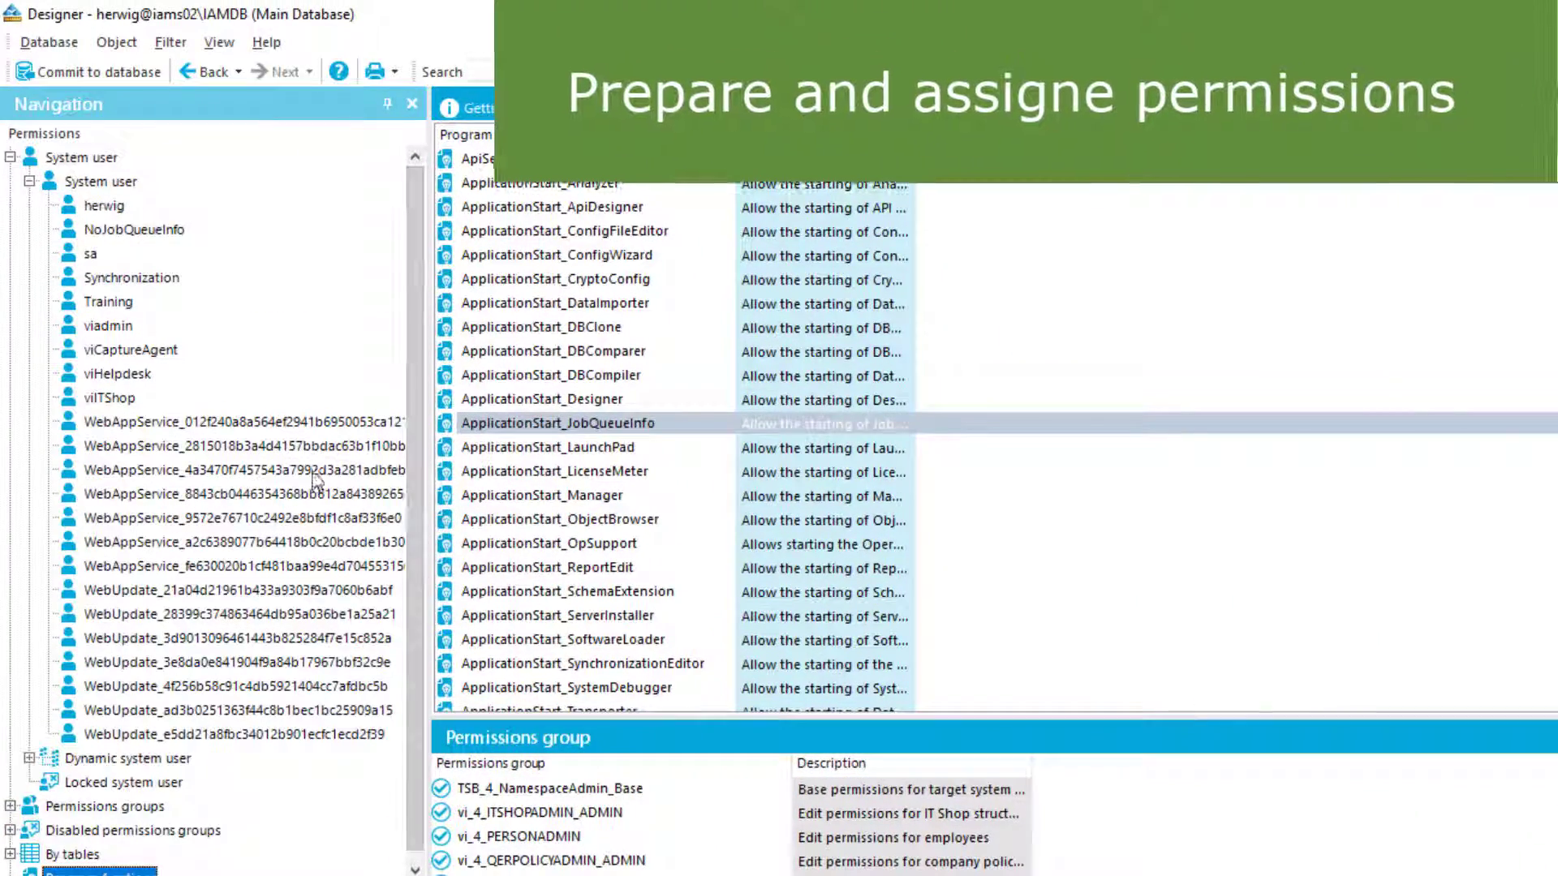
{"action": "left_click", "coordinate": [146, 231]}
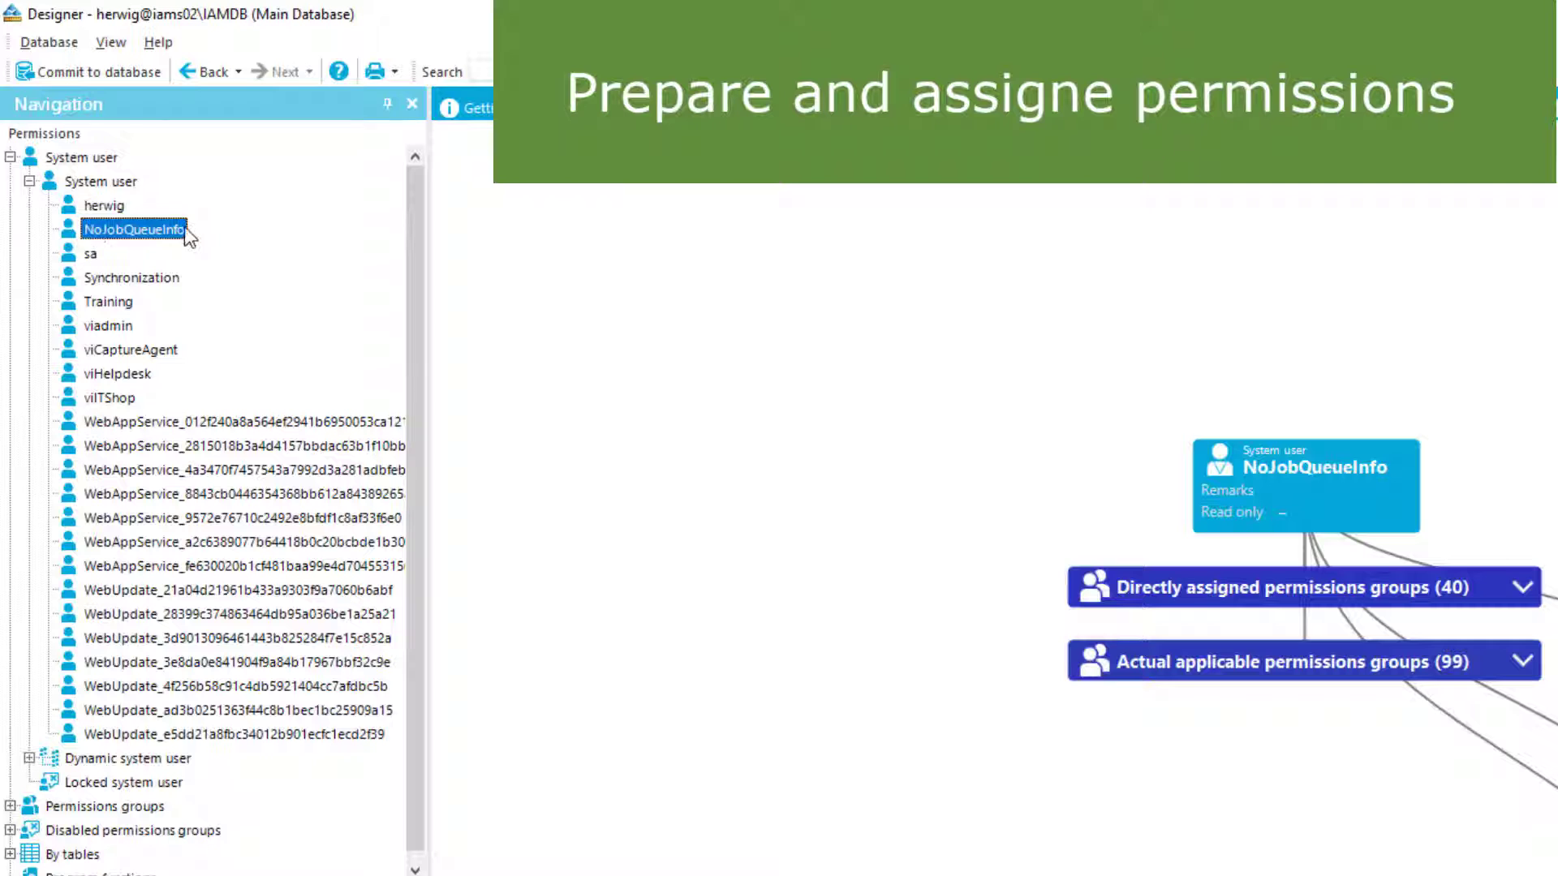
{"action": "double_click", "coordinate": [1320, 469]}
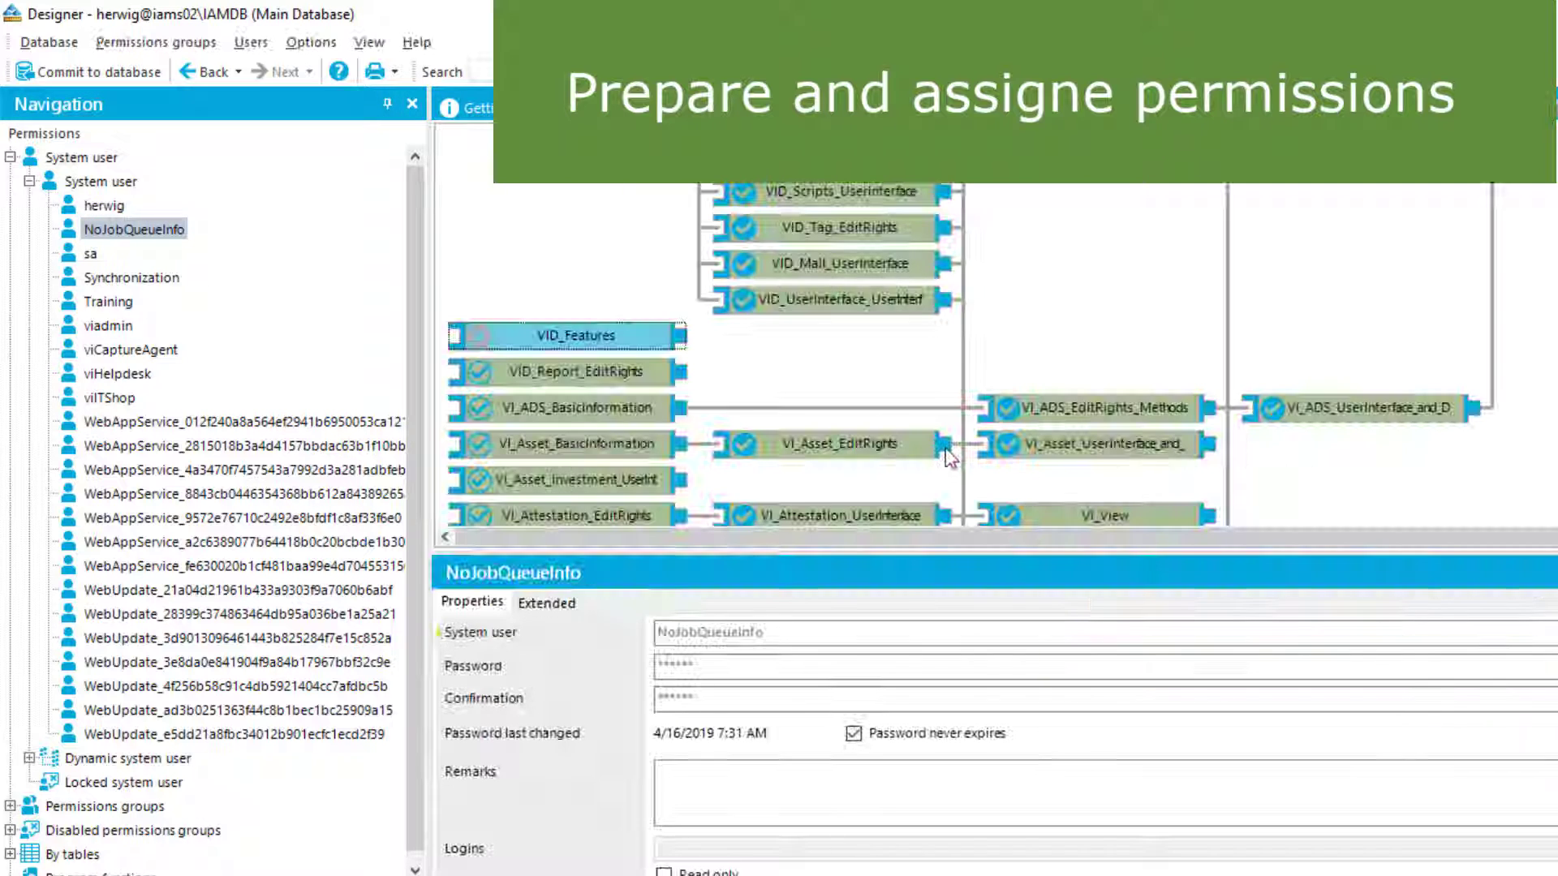
Locate and select the VID_Features permissions group in the group diagram of the NoJobQueueInfo user.
{"action": "scroll", "coordinate": [665, 447], "scroll_direction": "up", "scroll_amount": 10}
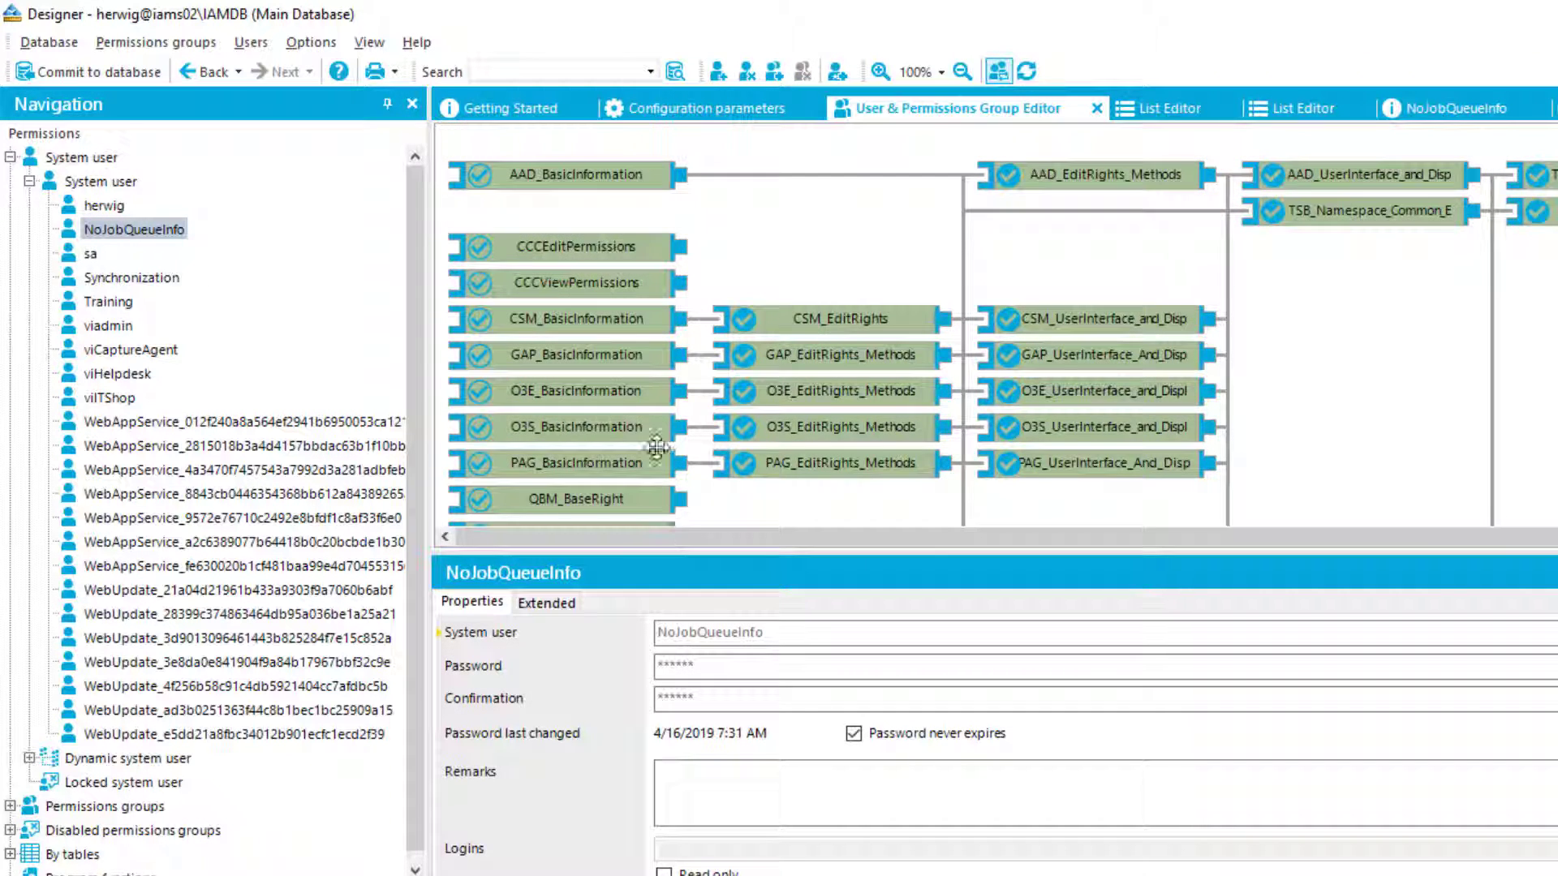
{"action": "scroll", "coordinate": [655, 446], "scroll_direction": "down", "scroll_amount": 10}
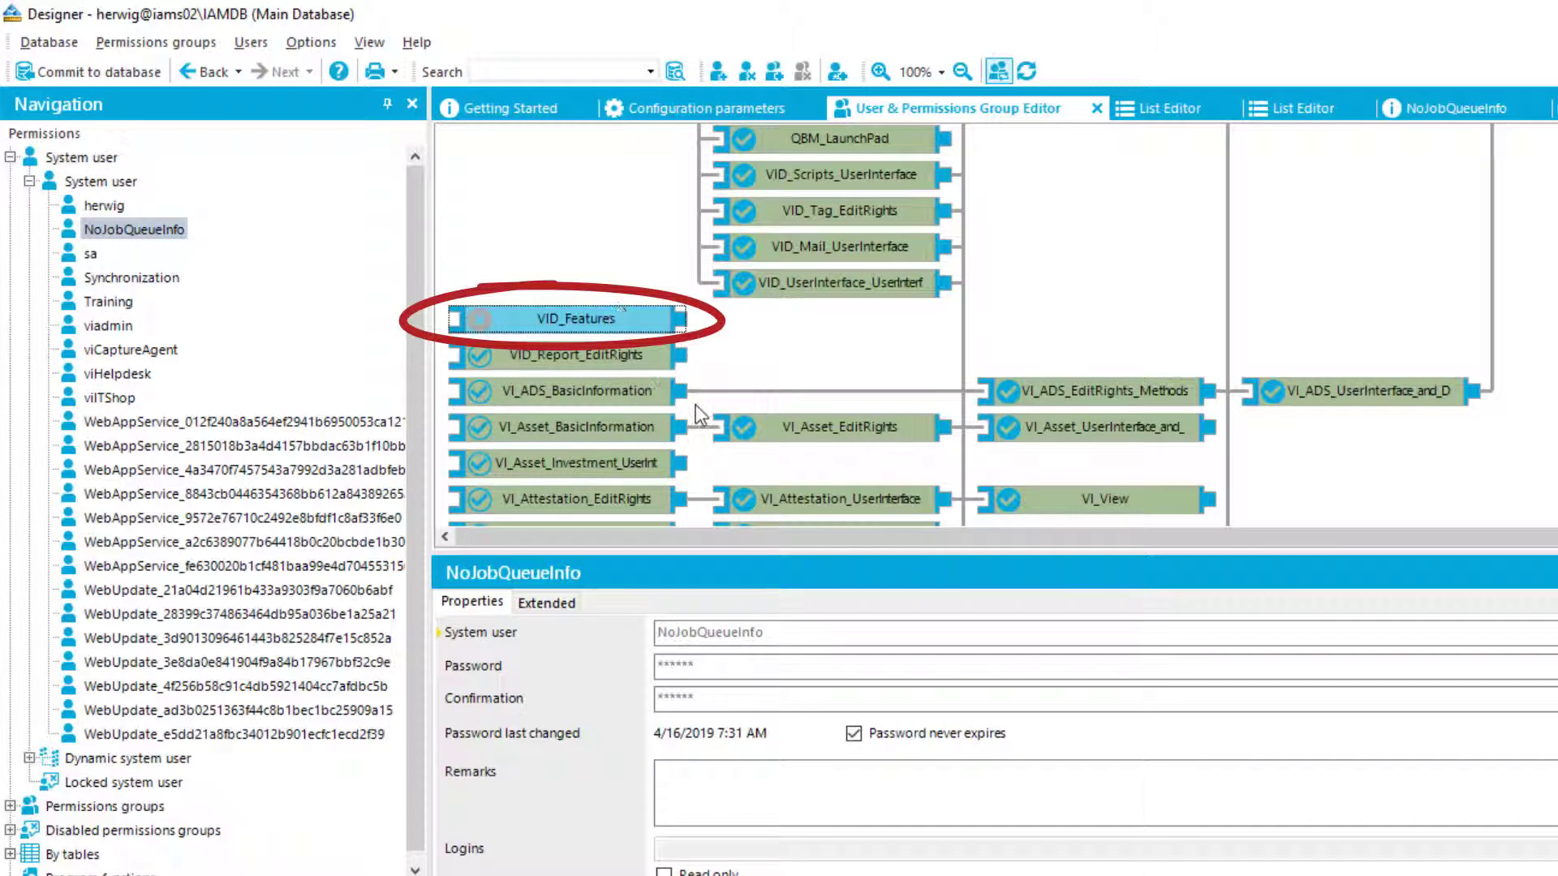
{"action": "left_click", "coordinate": [631, 345]}
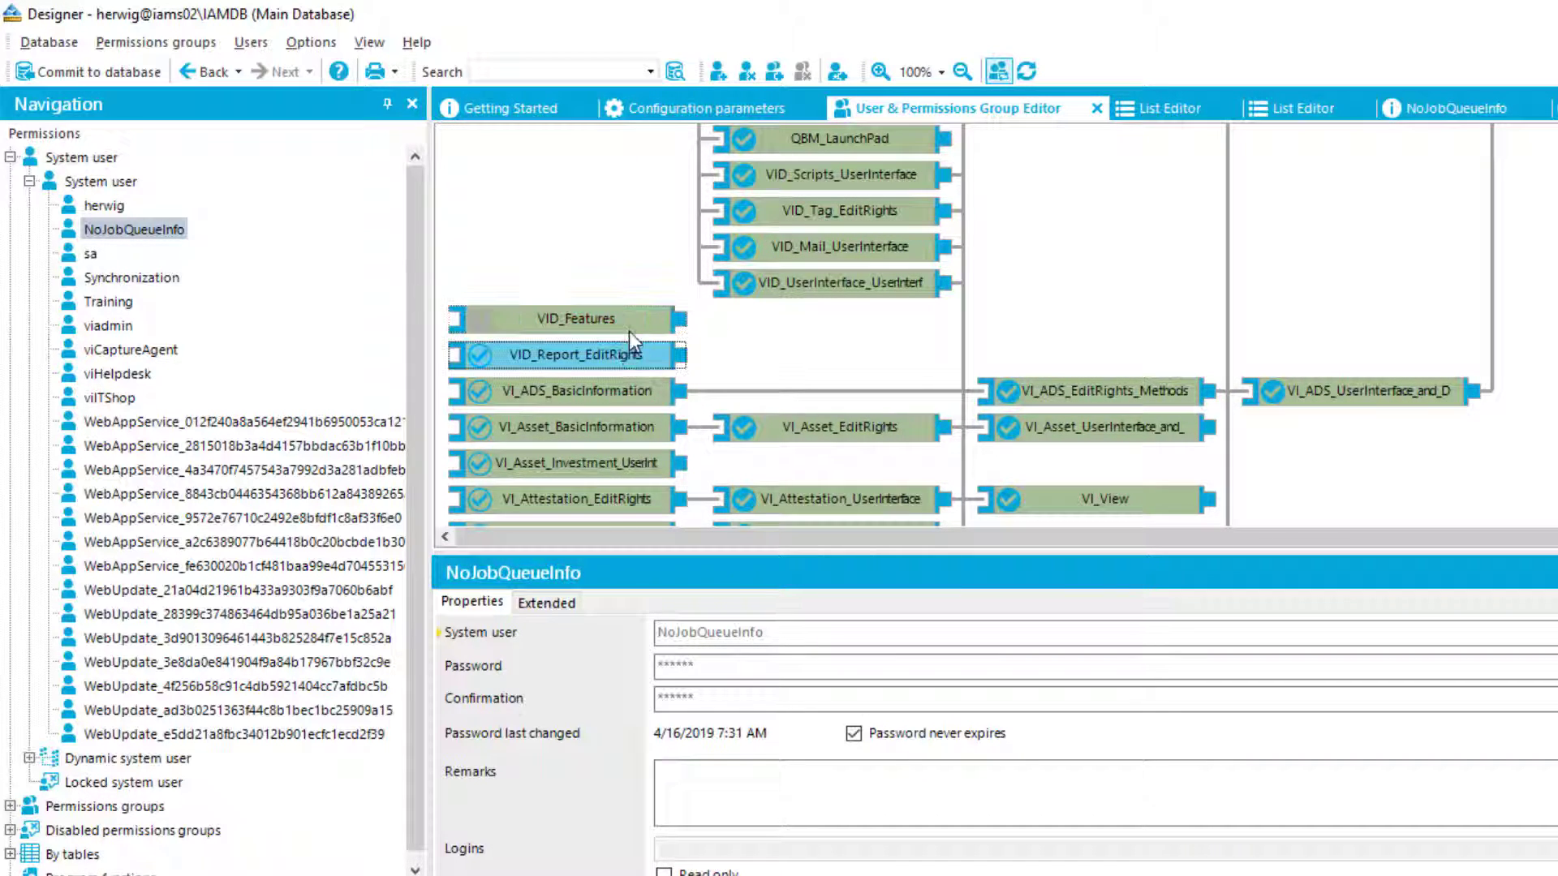
{"action": "left_click", "coordinate": [630, 327]}
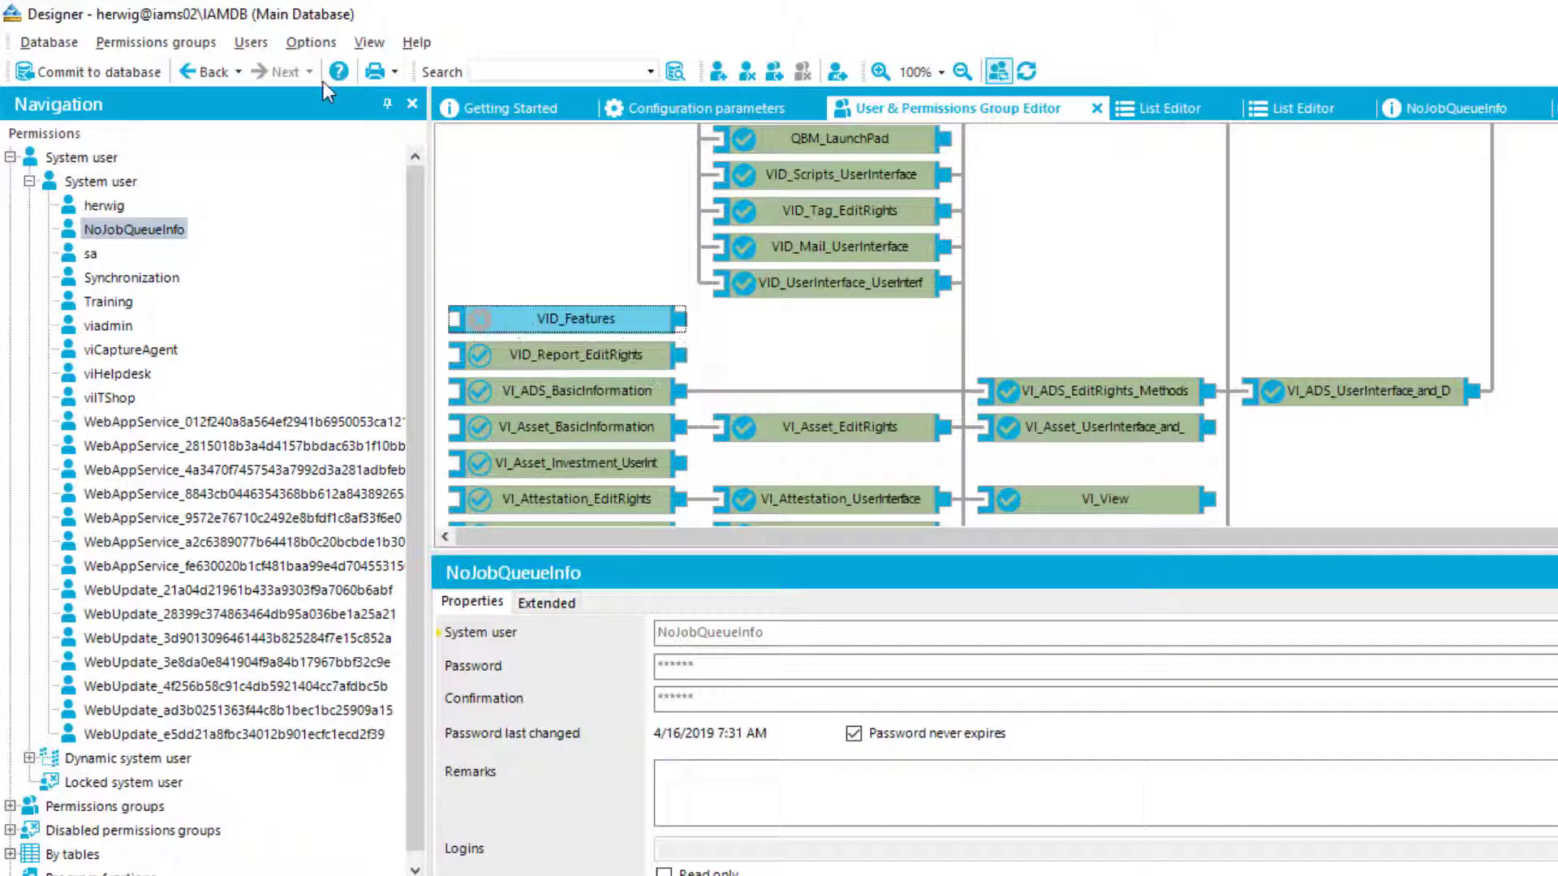
Start a copy of the VID_Features permissions group and name the copy CCC_FeaturesNoJobQueueInfo.
{"action": "left_click", "coordinate": [172, 47]}
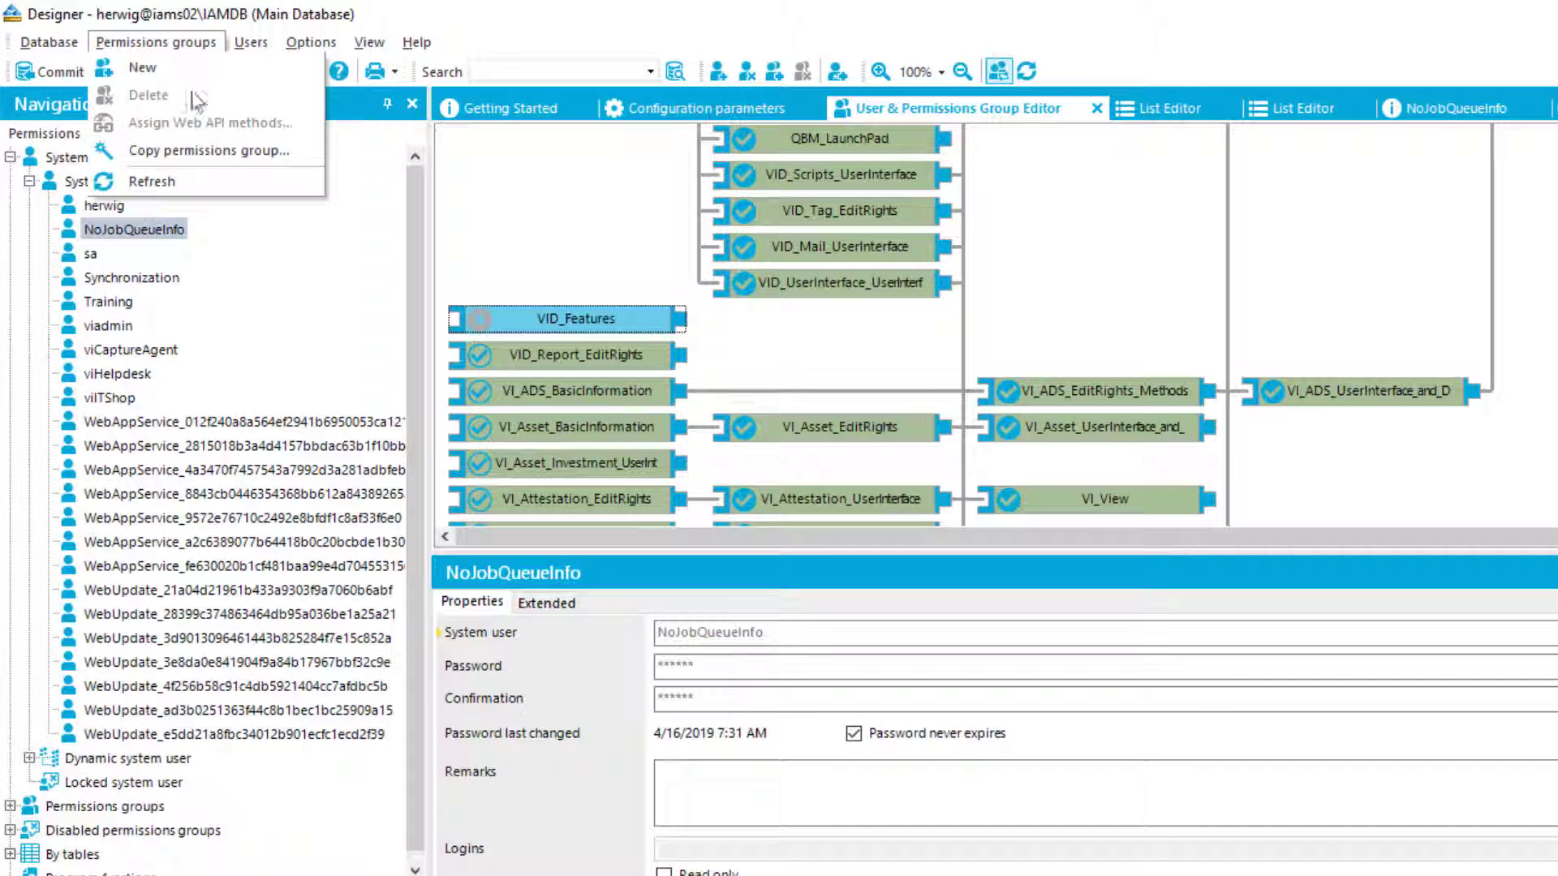
{"action": "left_click", "coordinate": [201, 159]}
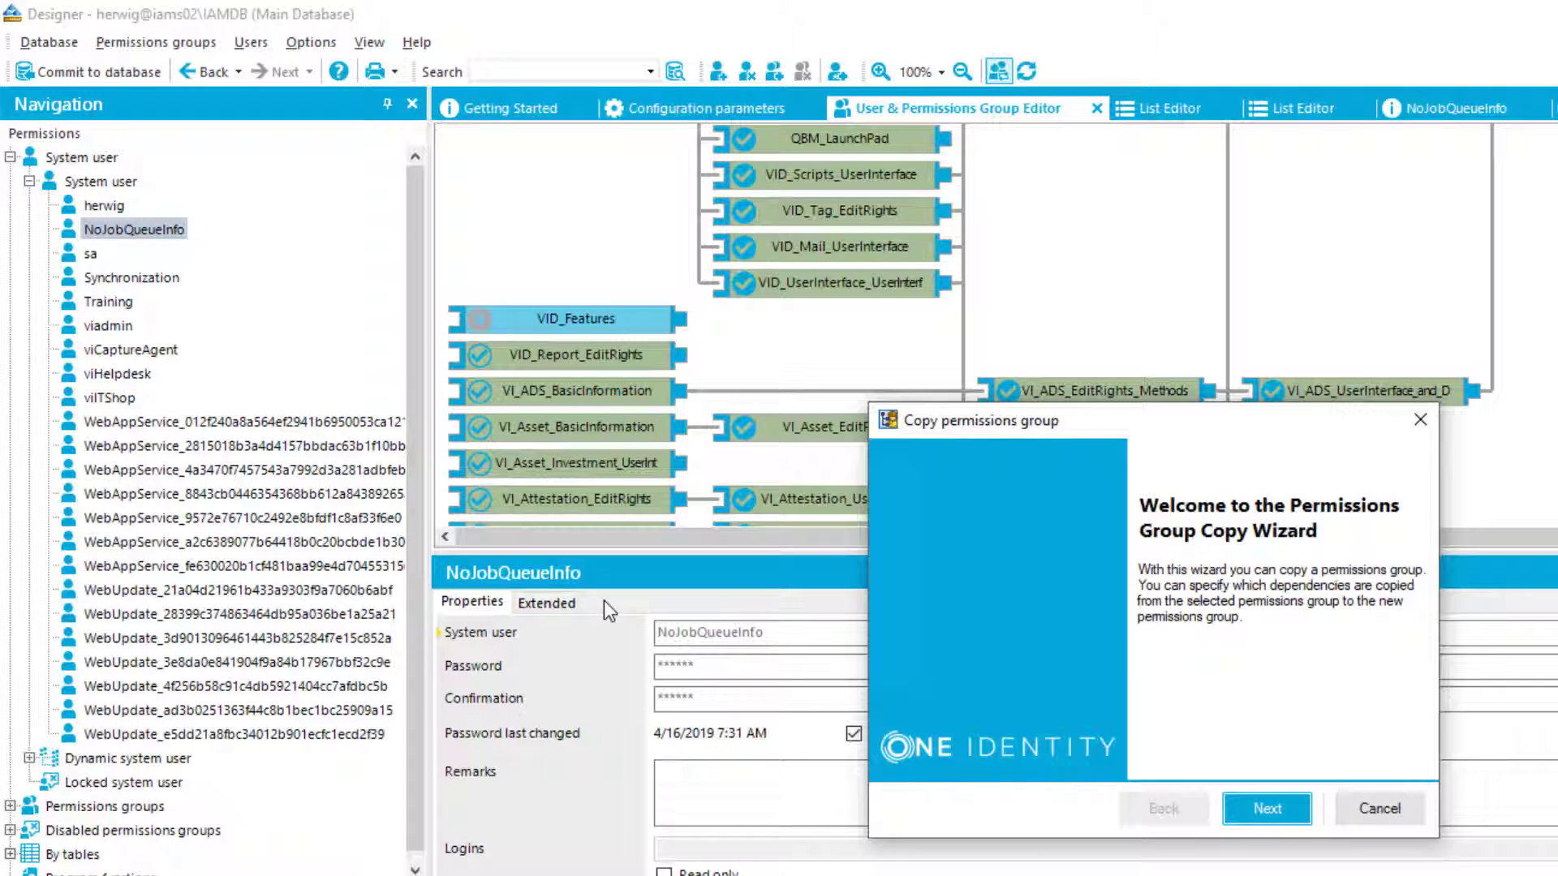
{"action": "left_click", "coordinate": [1259, 817]}
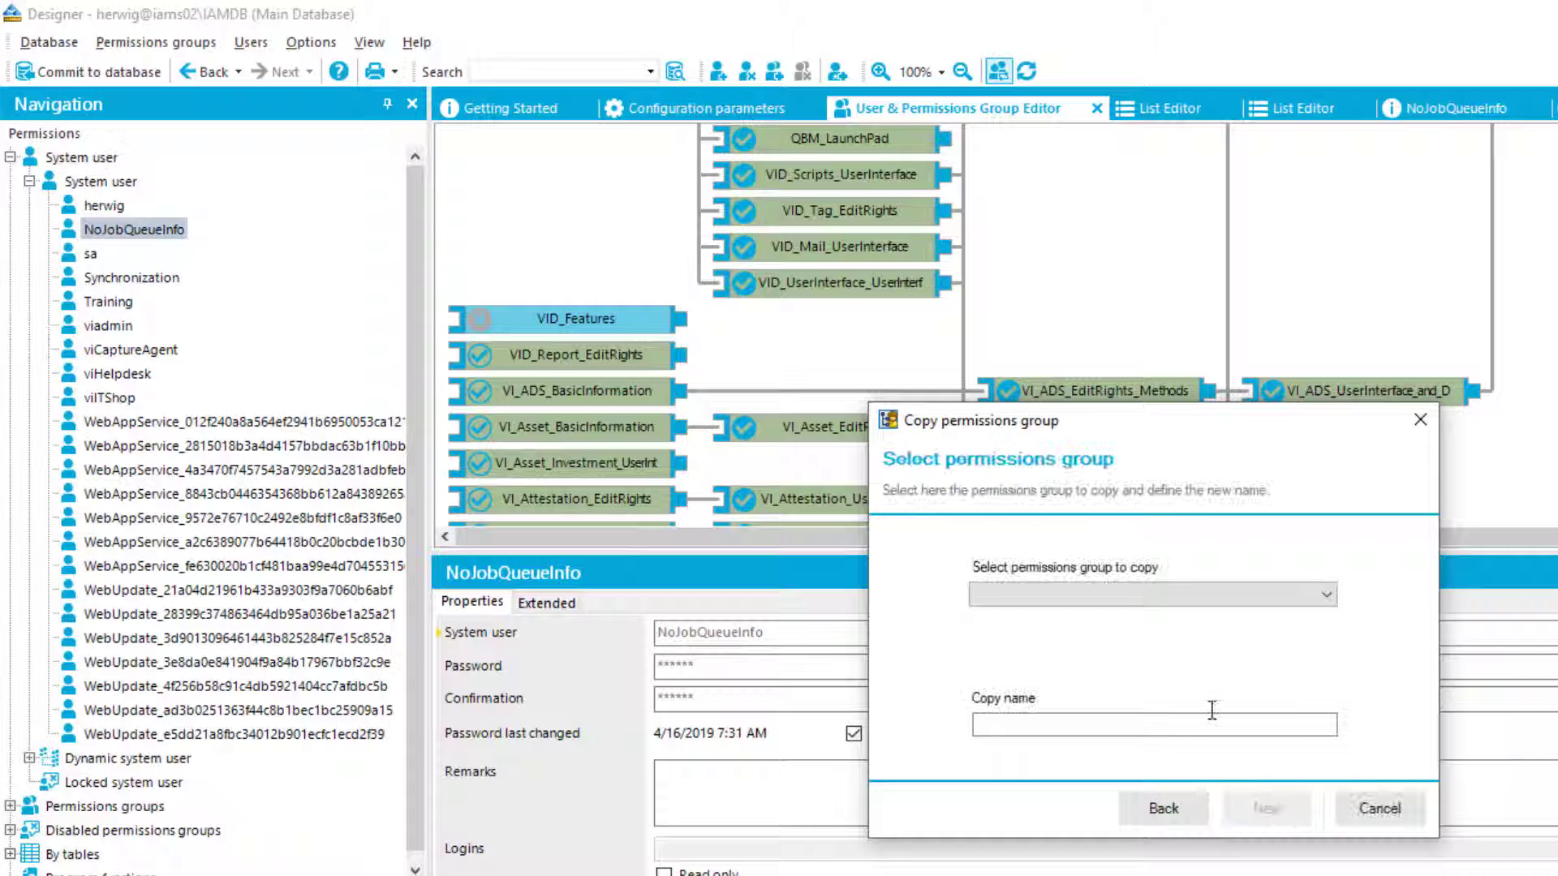
{"action": "left_click", "coordinate": [1165, 597]}
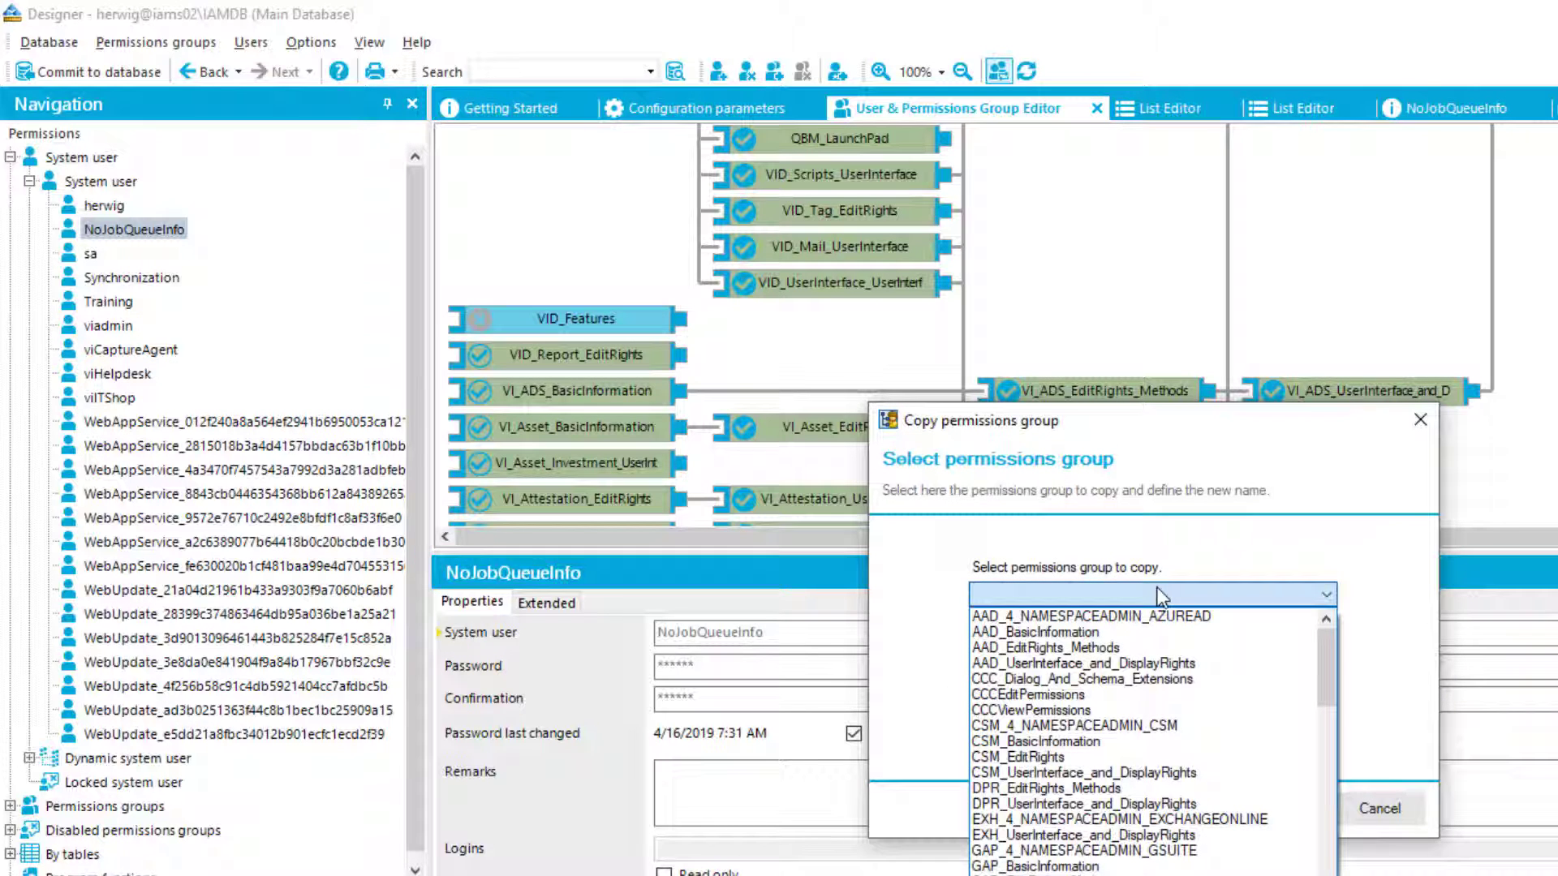
{"action": "scroll", "coordinate": [1189, 781], "scroll_direction": "down", "scroll_amount": 10}
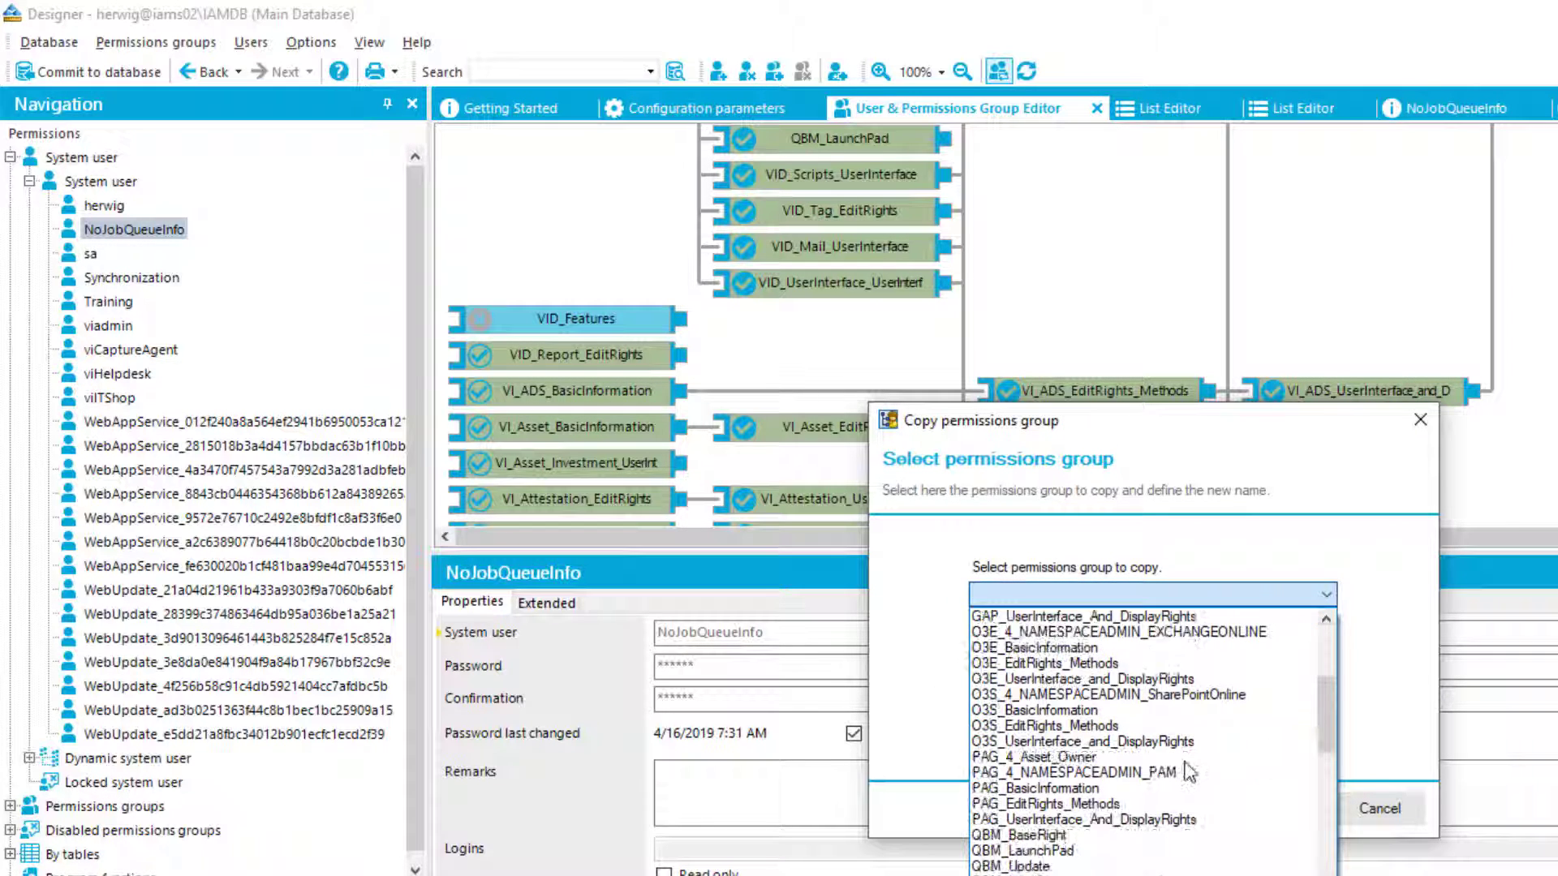
{"action": "scroll", "coordinate": [1184, 773], "scroll_direction": "down", "scroll_amount": 15}
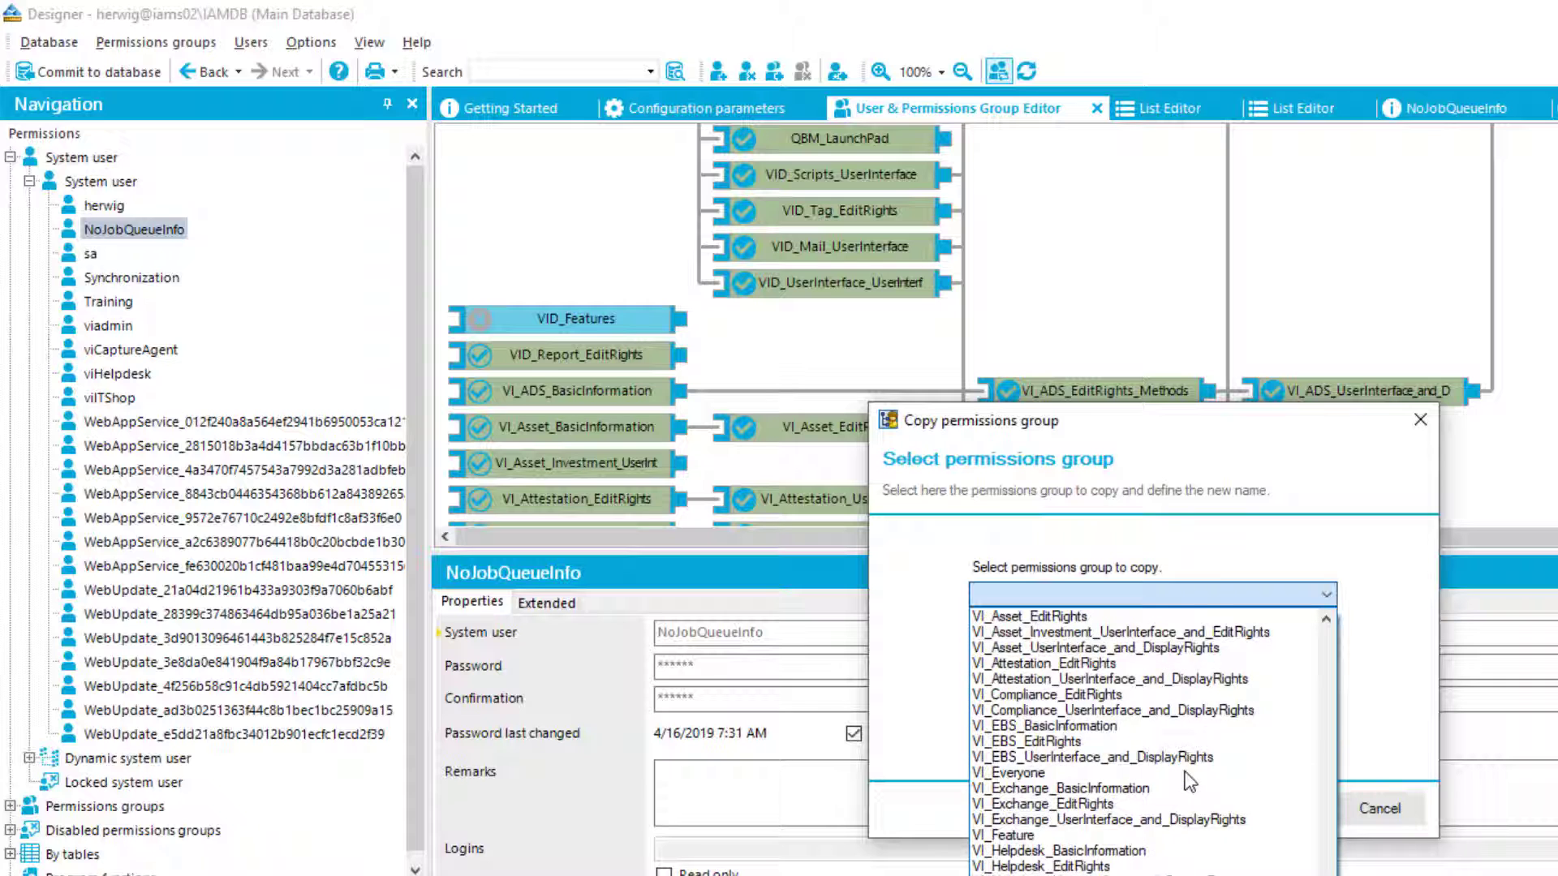
{"action": "scroll", "coordinate": [1114, 739], "scroll_direction": "down", "scroll_amount": 3}
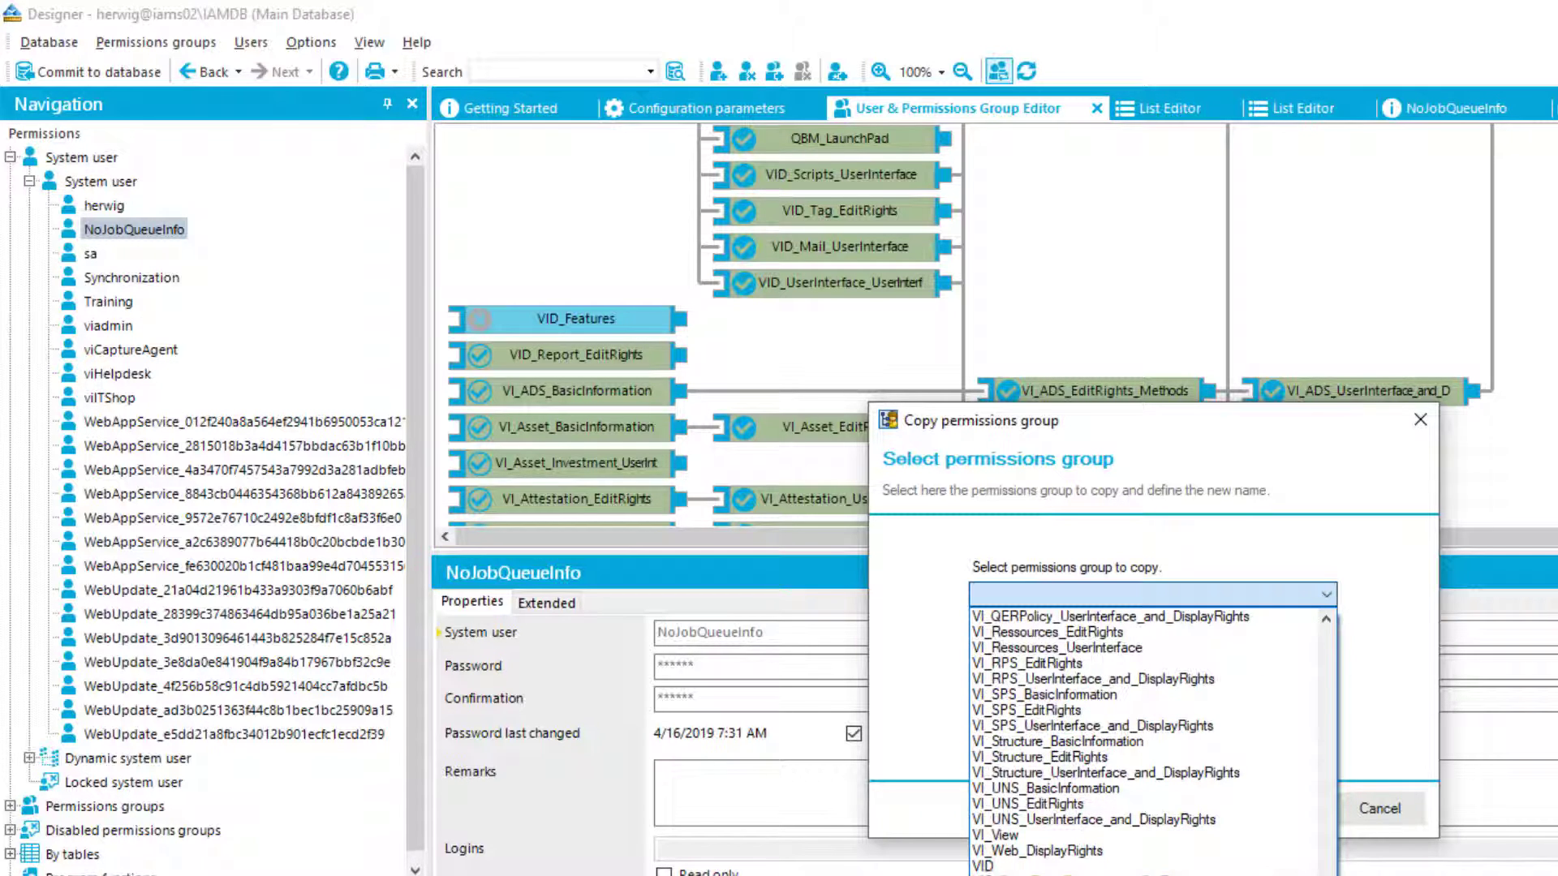
{"action": "left_click", "coordinate": [1072, 723]}
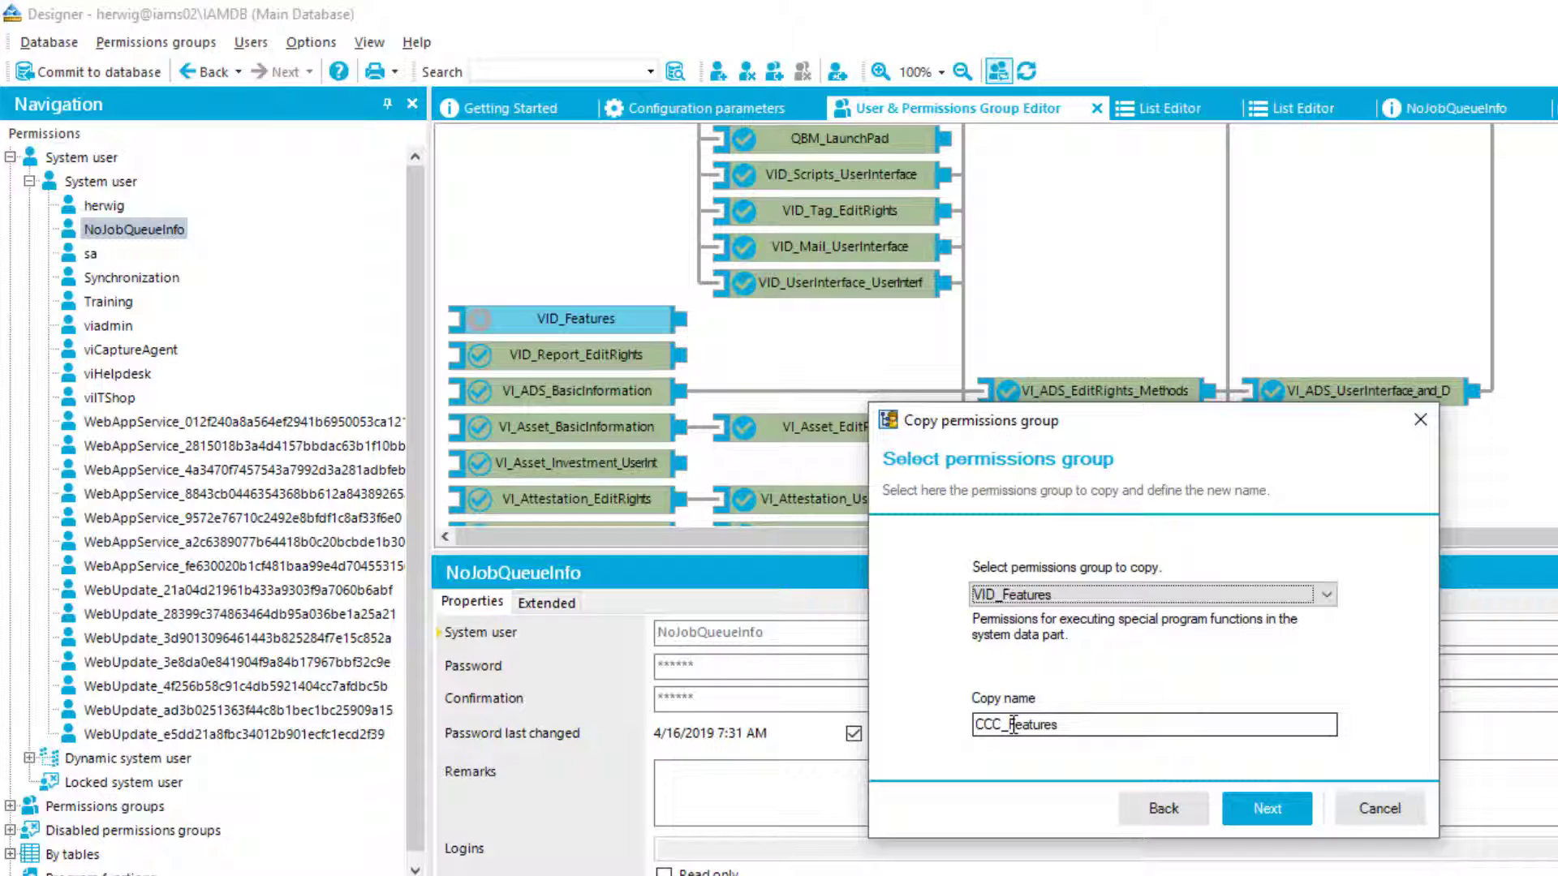
{"action": "left_click", "coordinate": [1068, 733]}
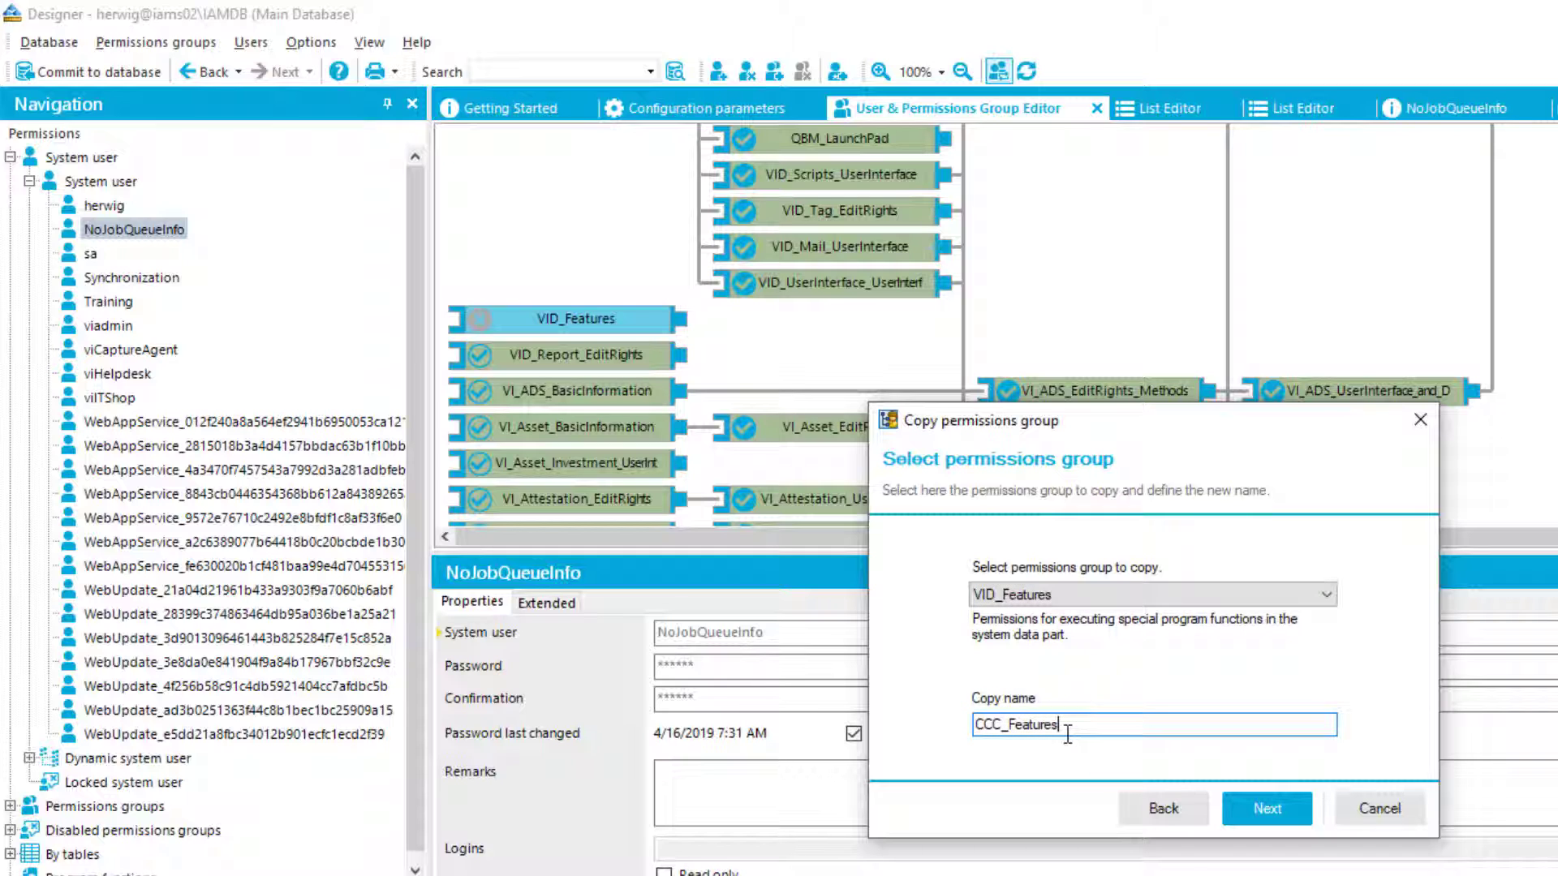
{"action": "type", "text": "NoJobQueueInfo"}
{"action": "left_click", "coordinate": [1269, 807]}
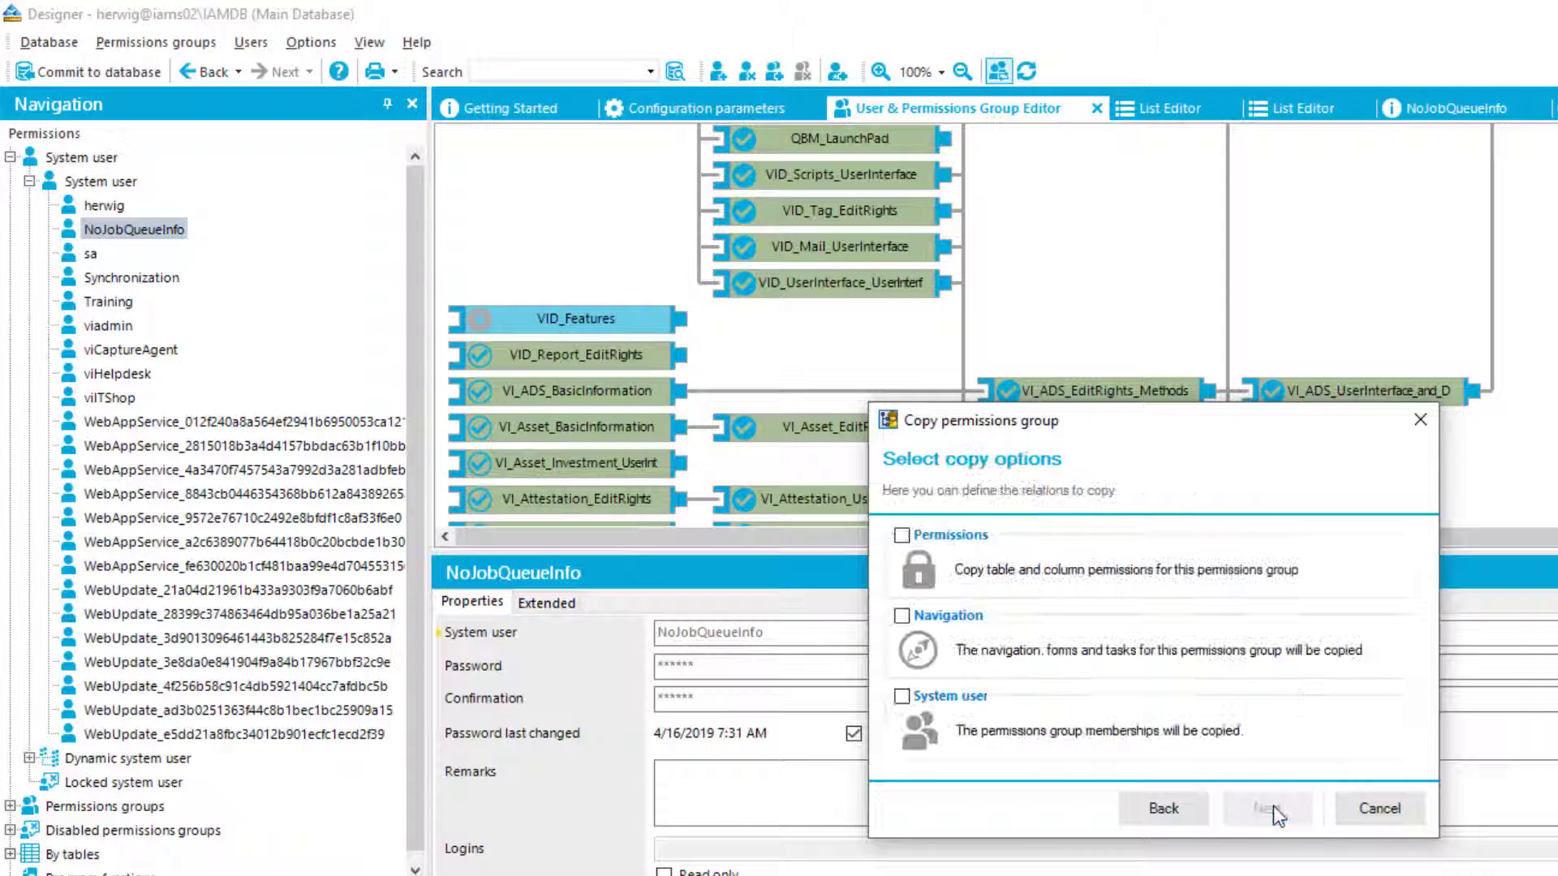
Include Permissions and Navigation in the copy options, run the copy and finish the wizard.
{"action": "left_click", "coordinate": [902, 535]}
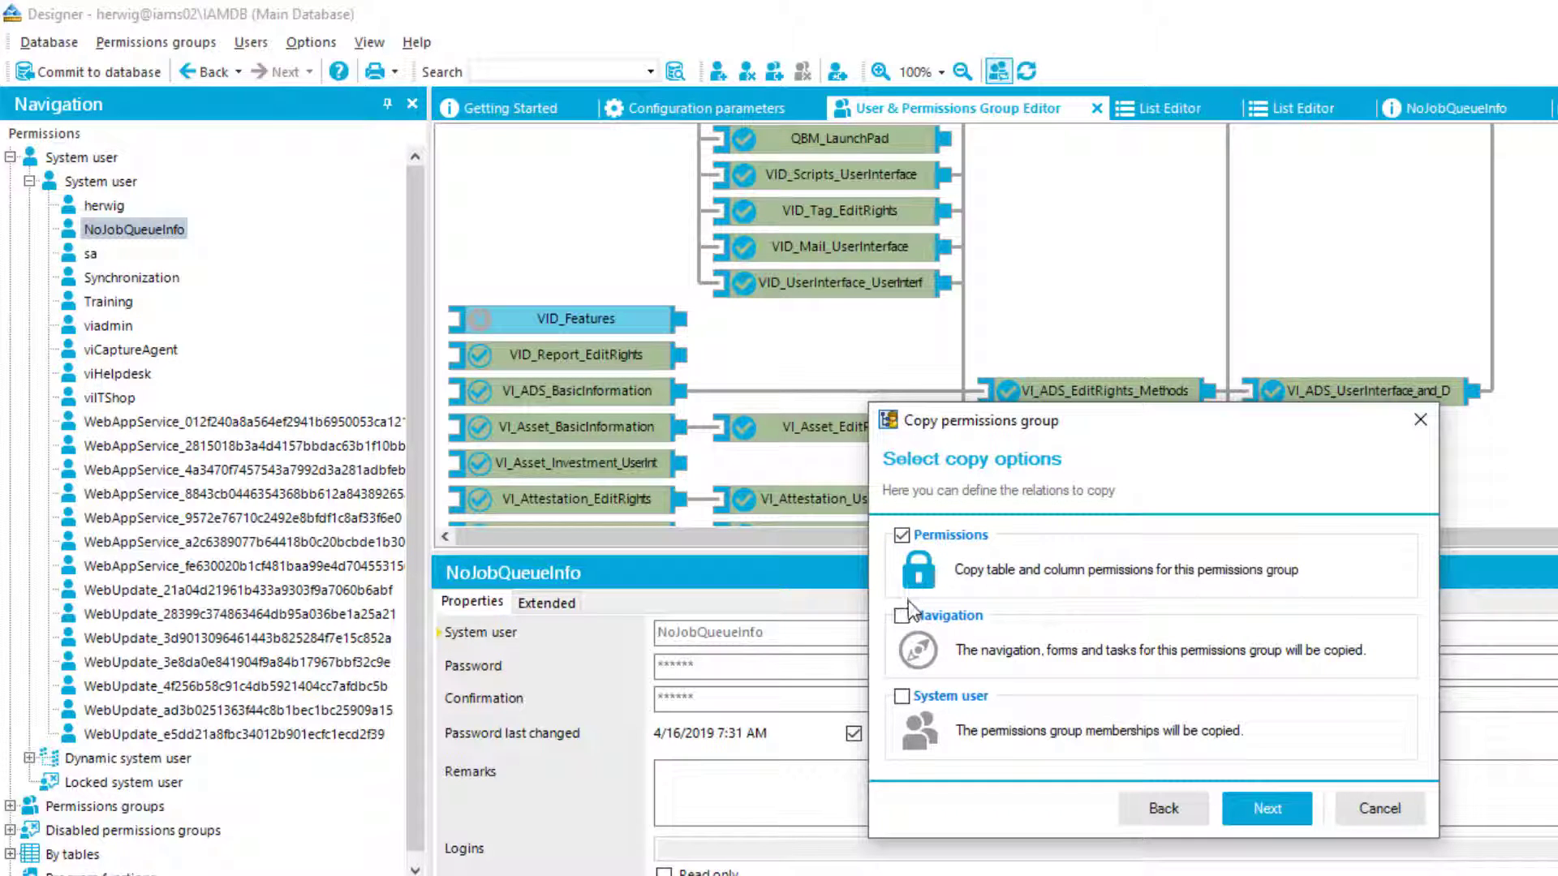
{"action": "left_click", "coordinate": [899, 618]}
{"action": "left_click", "coordinate": [1293, 816]}
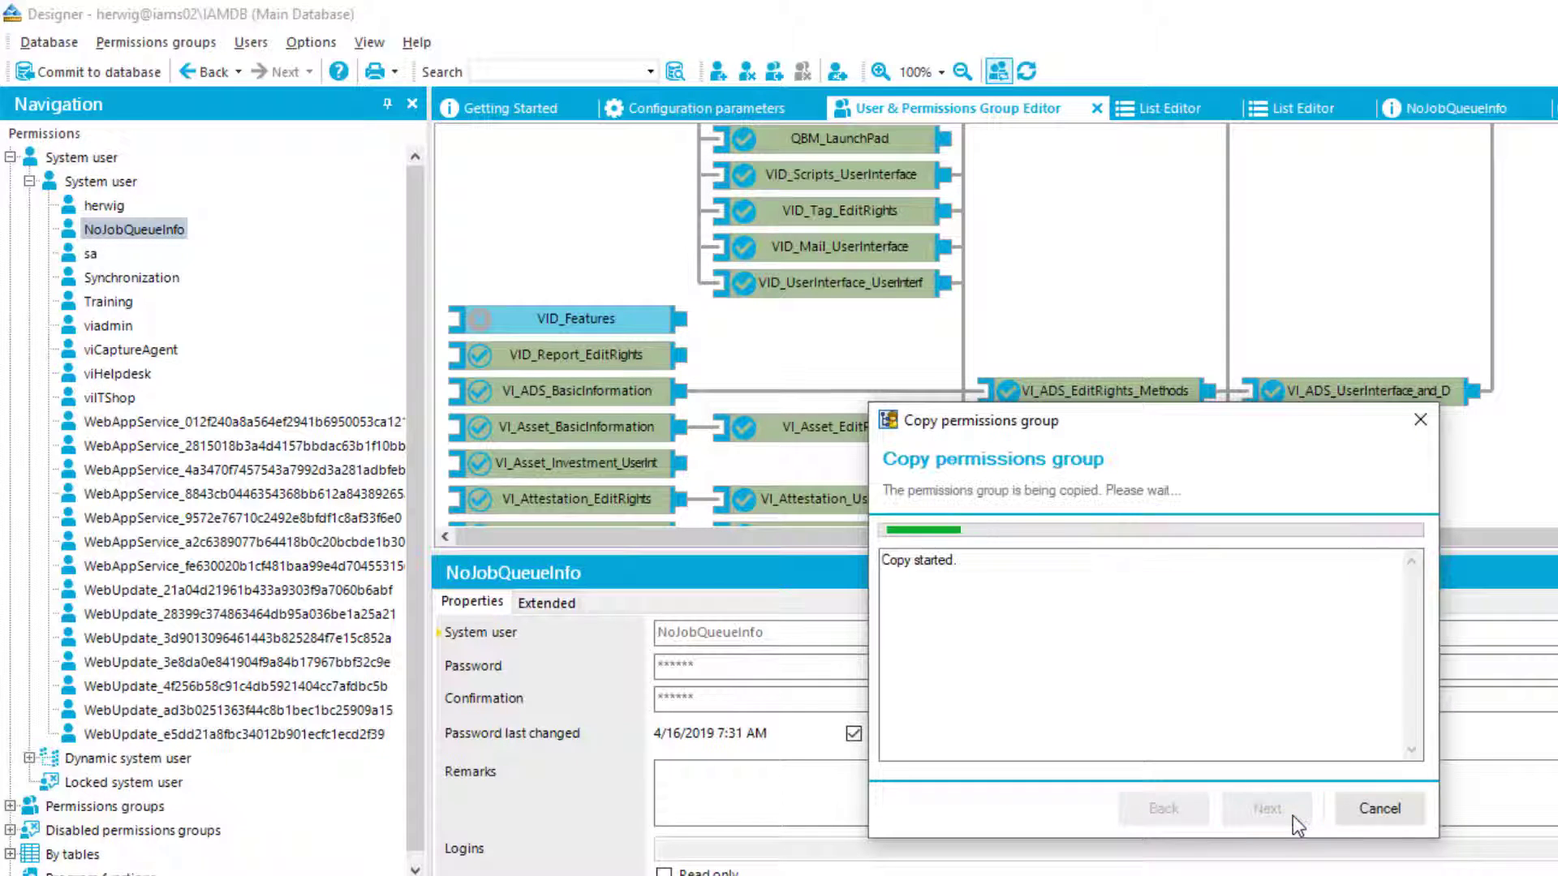
{"action": "left_click", "coordinate": [1293, 815]}
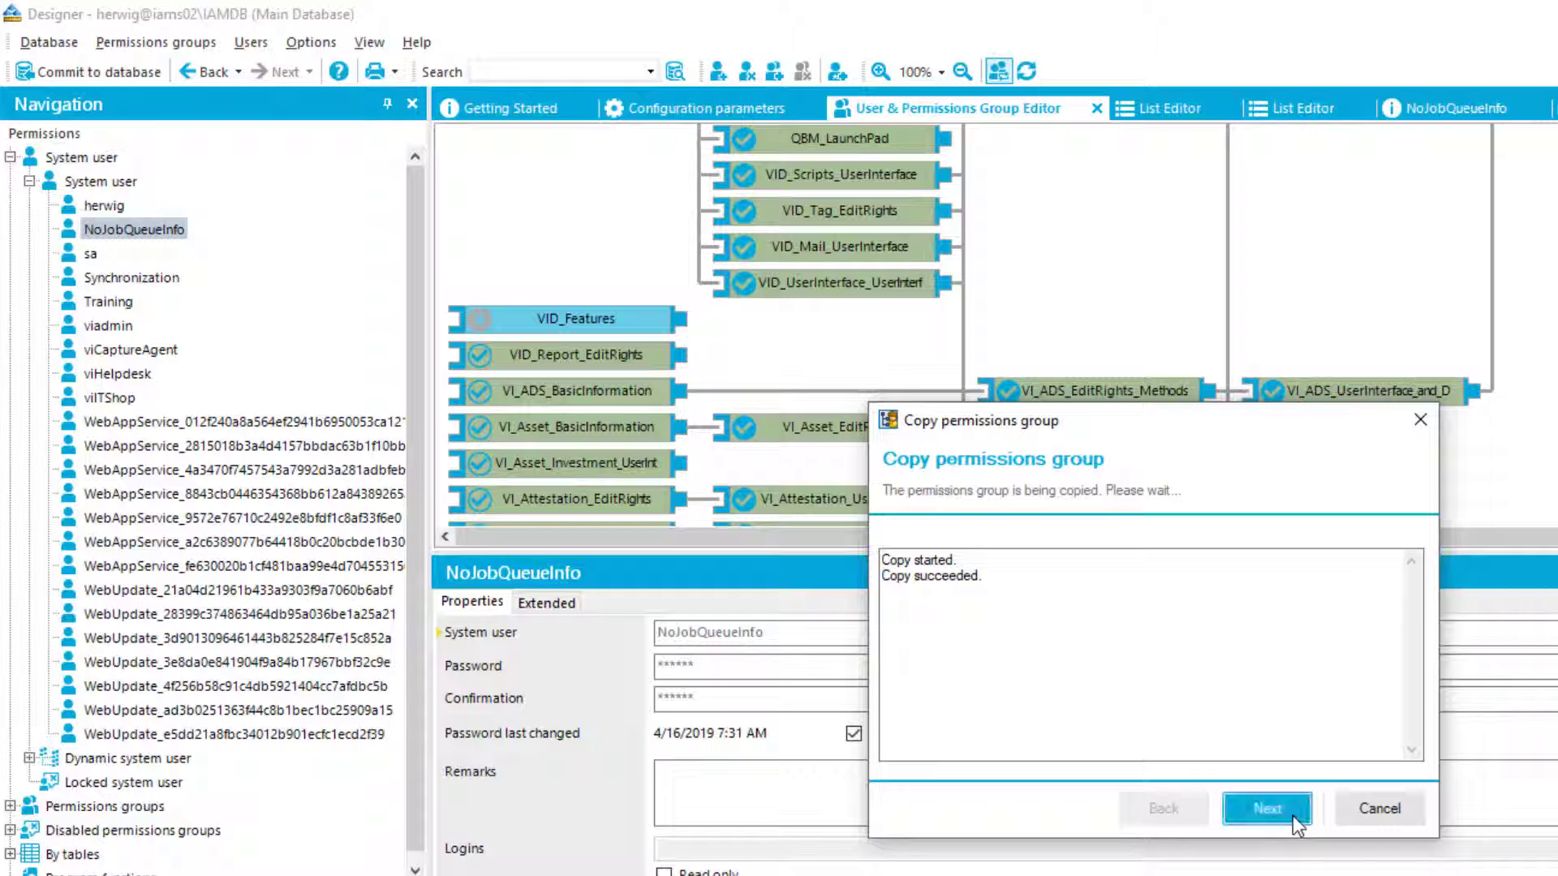
{"action": "left_click", "coordinate": [1293, 815]}
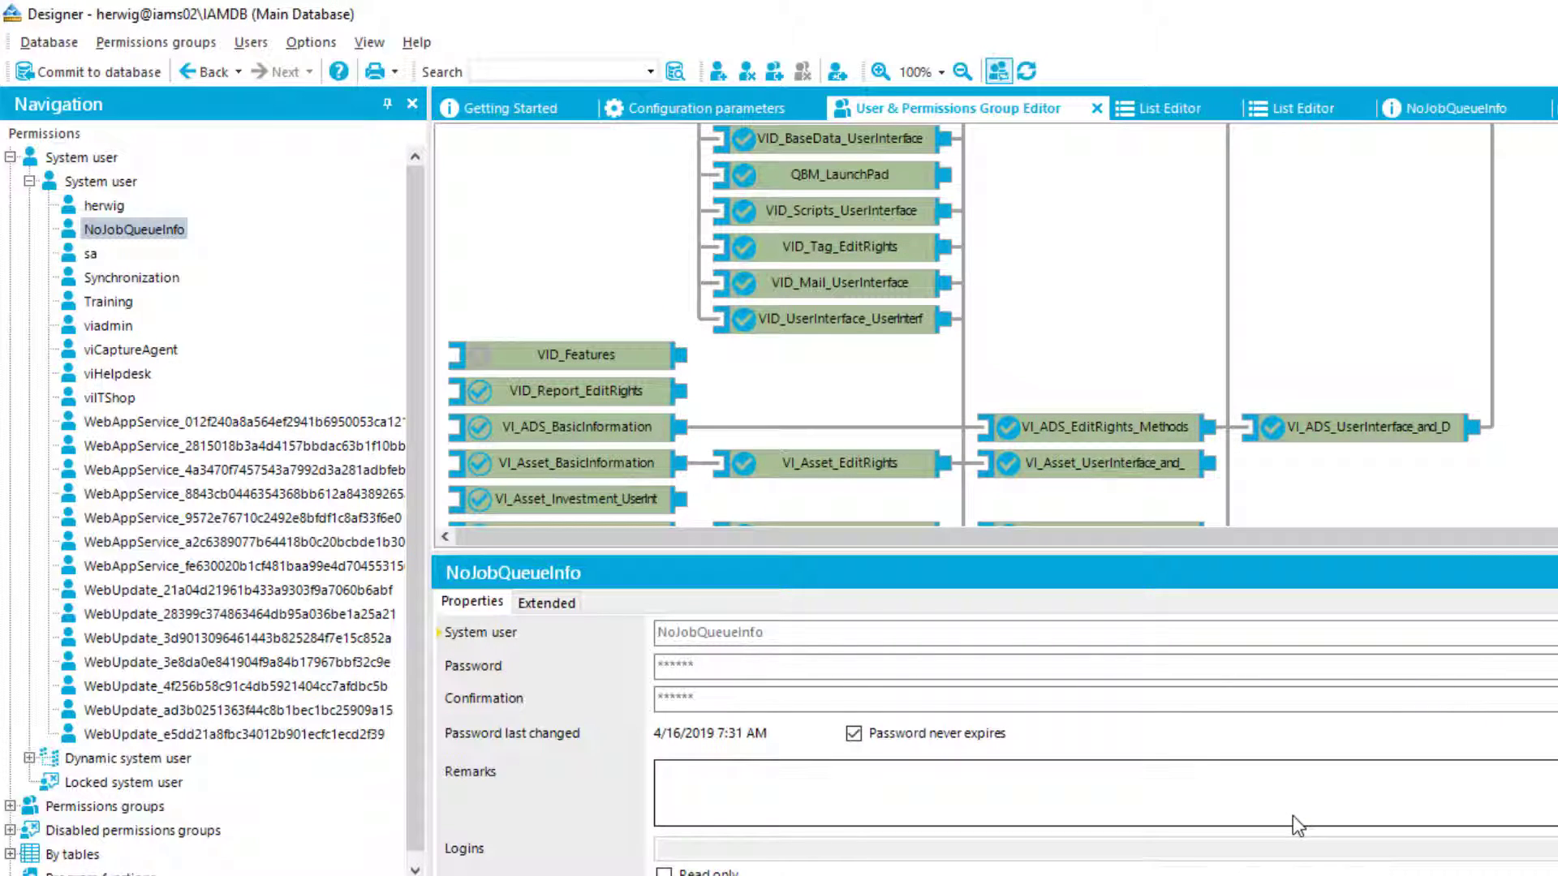
Assign the CCC_FeaturesNoJobQueueInfo permissions group to the NoJobQueueInfo system user and save the changes to the main database.
{"action": "scroll", "coordinate": [651, 459], "scroll_direction": "up", "scroll_amount": 3}
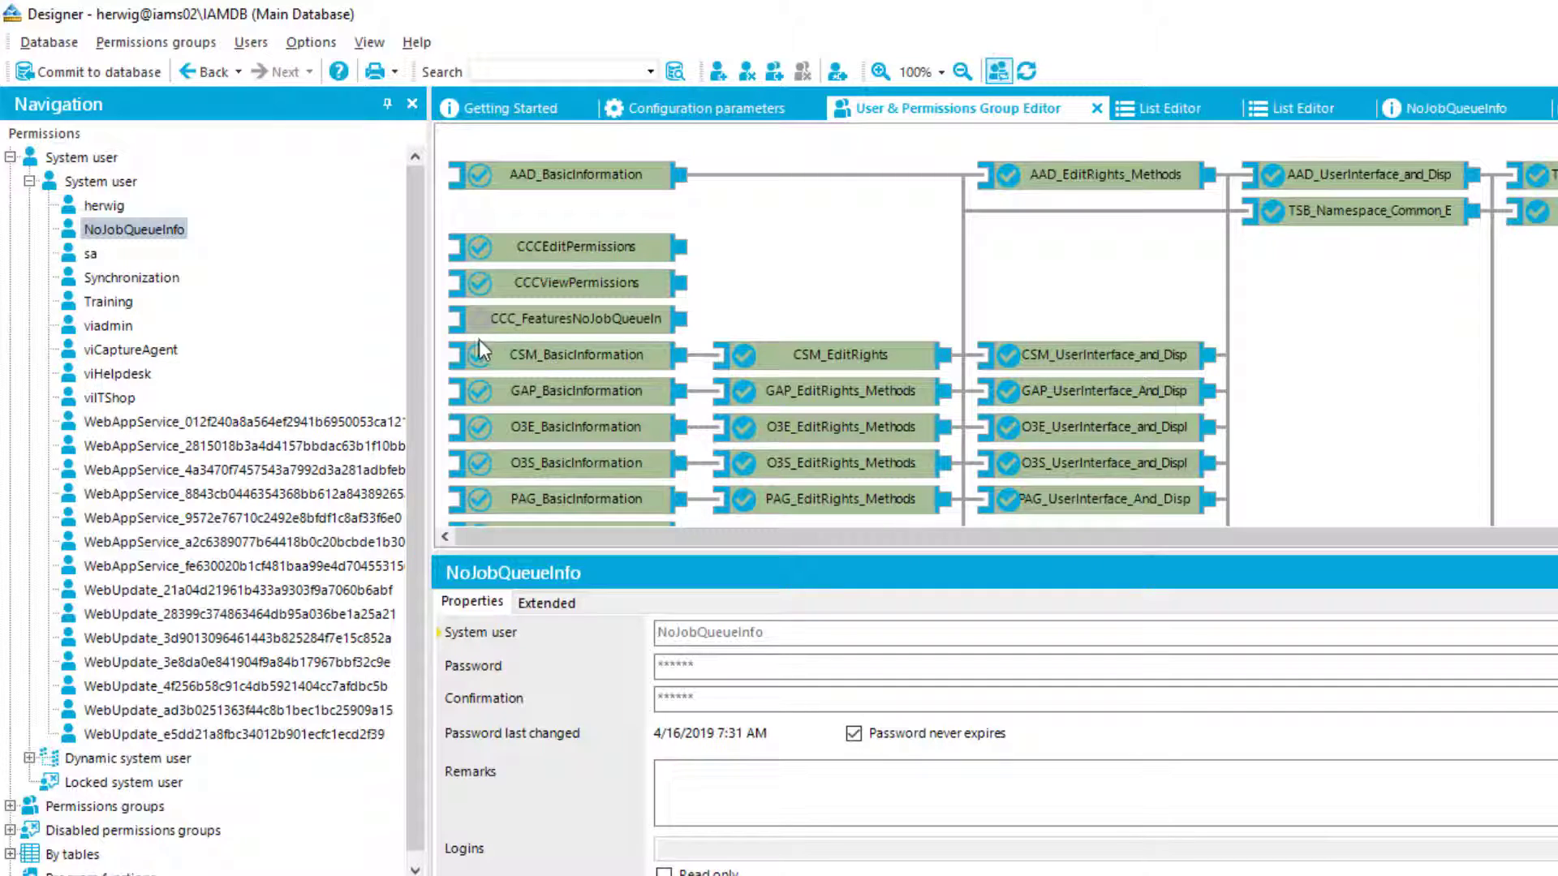
{"action": "left_click", "coordinate": [490, 323]}
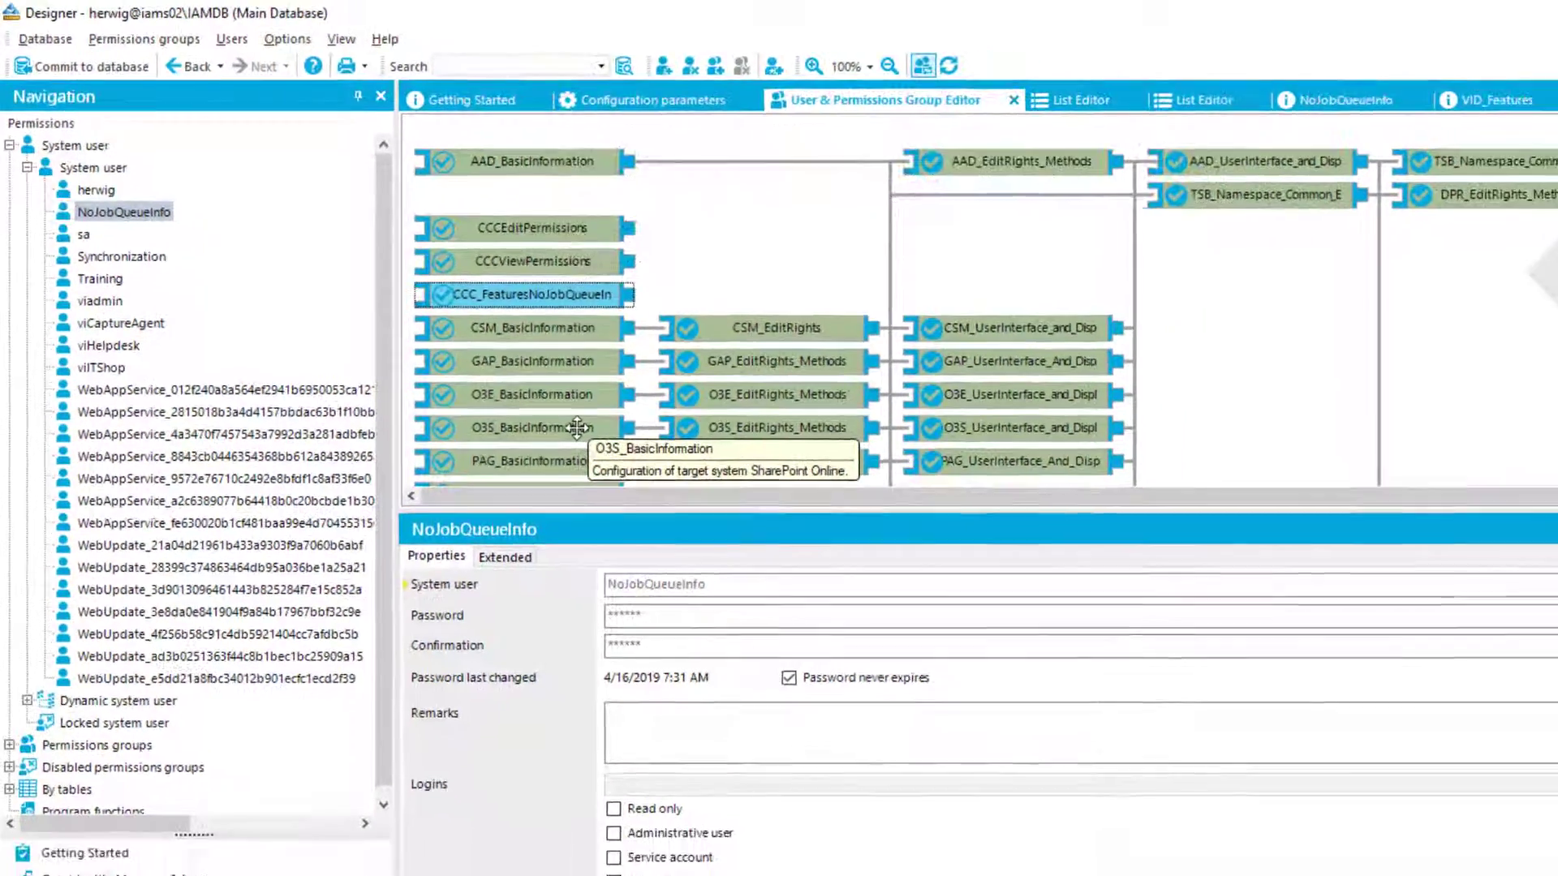
{"action": "left_click", "coordinate": [122, 67]}
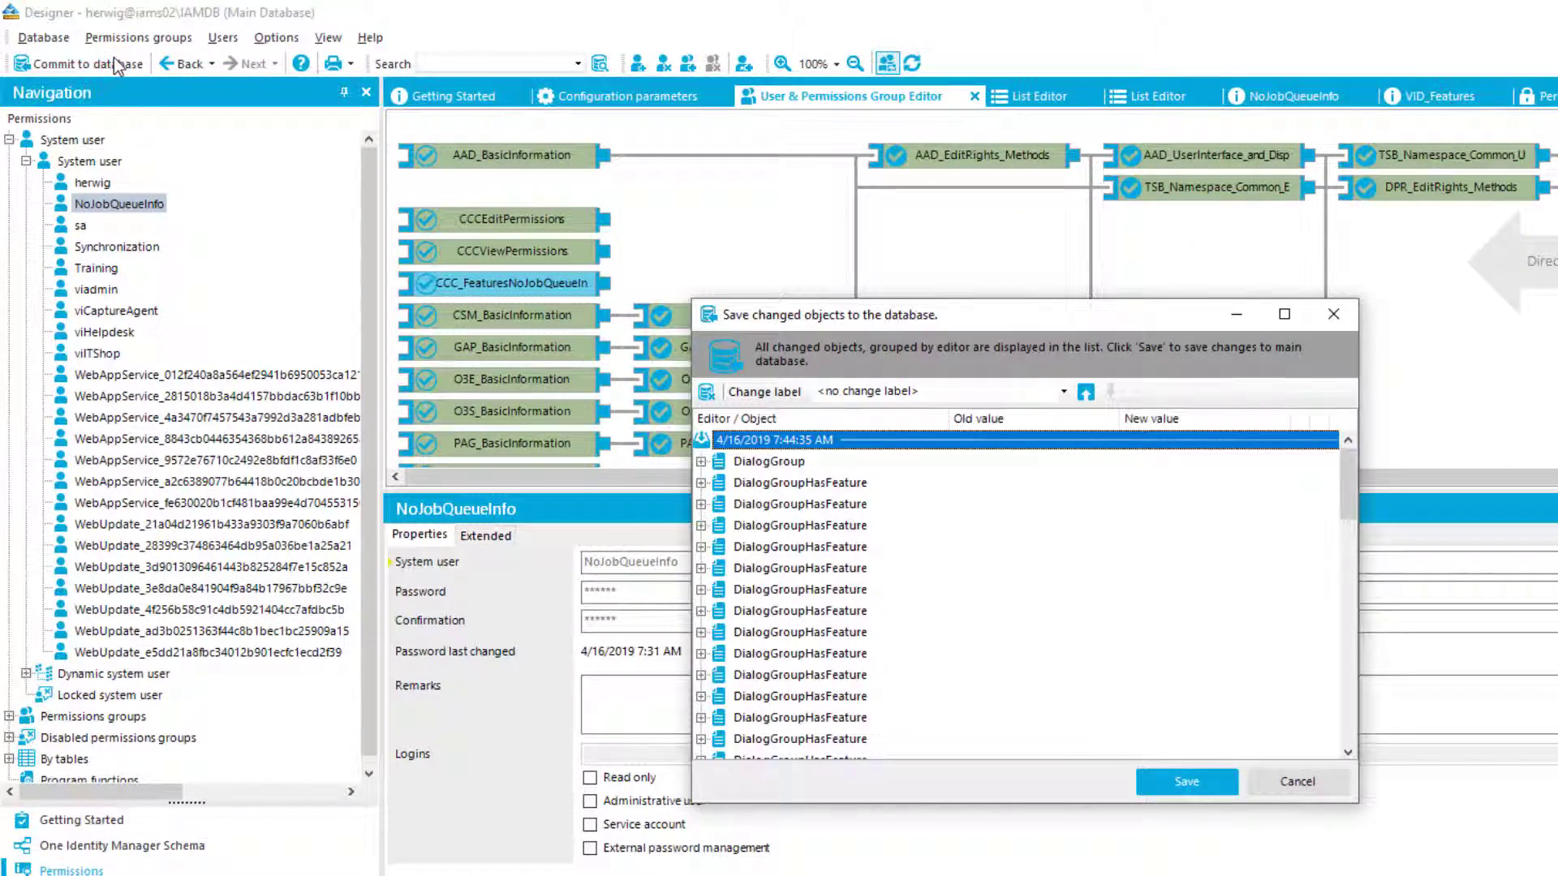
{"action": "left_click", "coordinate": [1181, 777]}
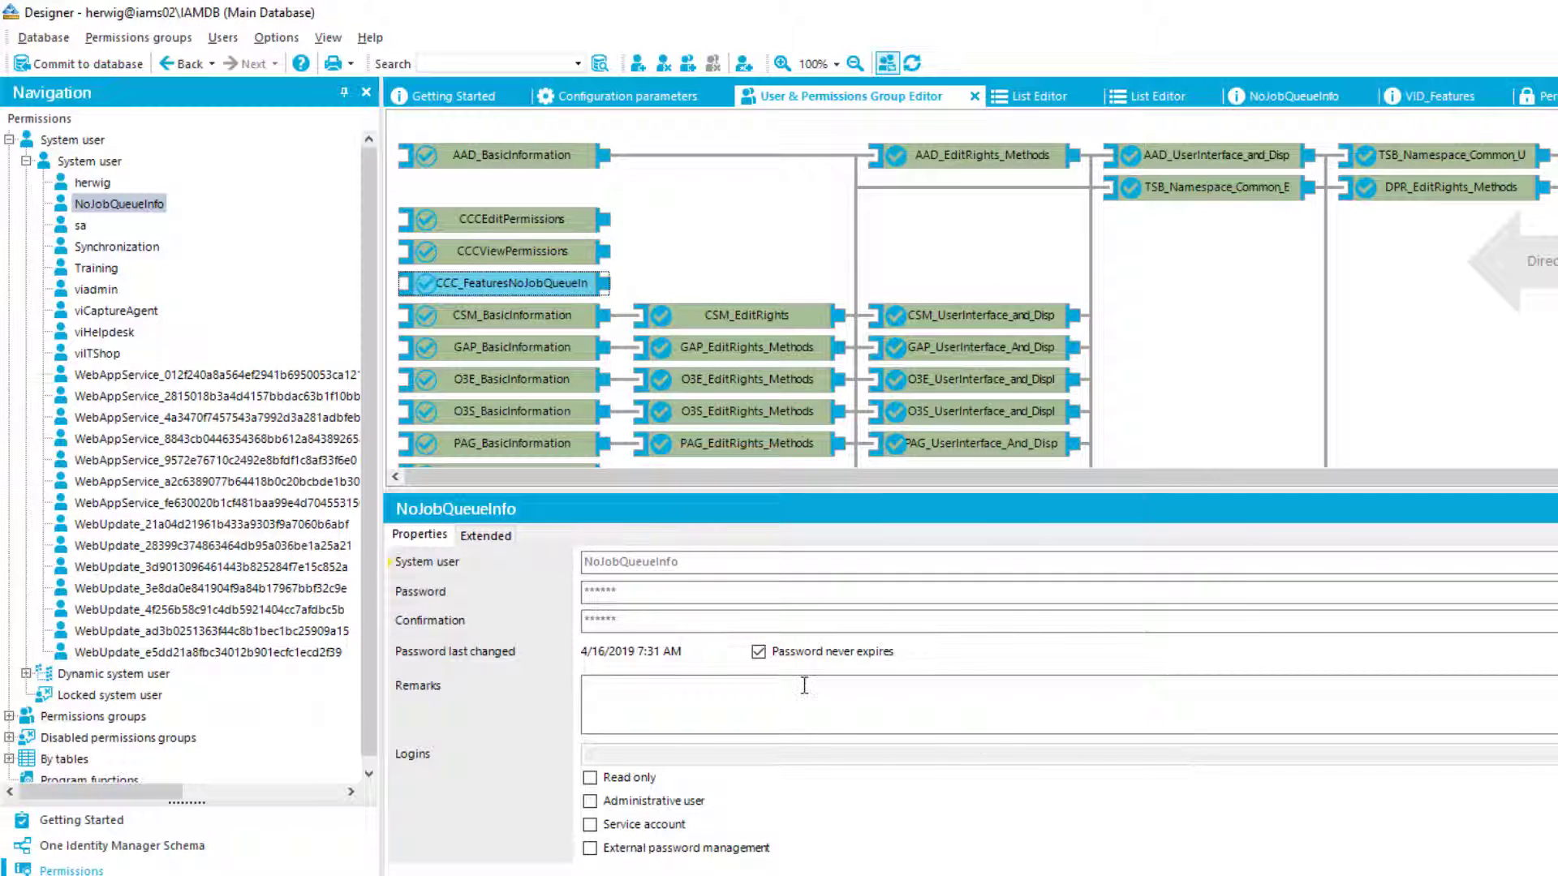
Open the program functions list, select ApplicationStart_JobQueueInfo and display its permissions group assignments.
{"action": "scroll", "coordinate": [193, 580], "scroll_direction": "down", "scroll_amount": 6}
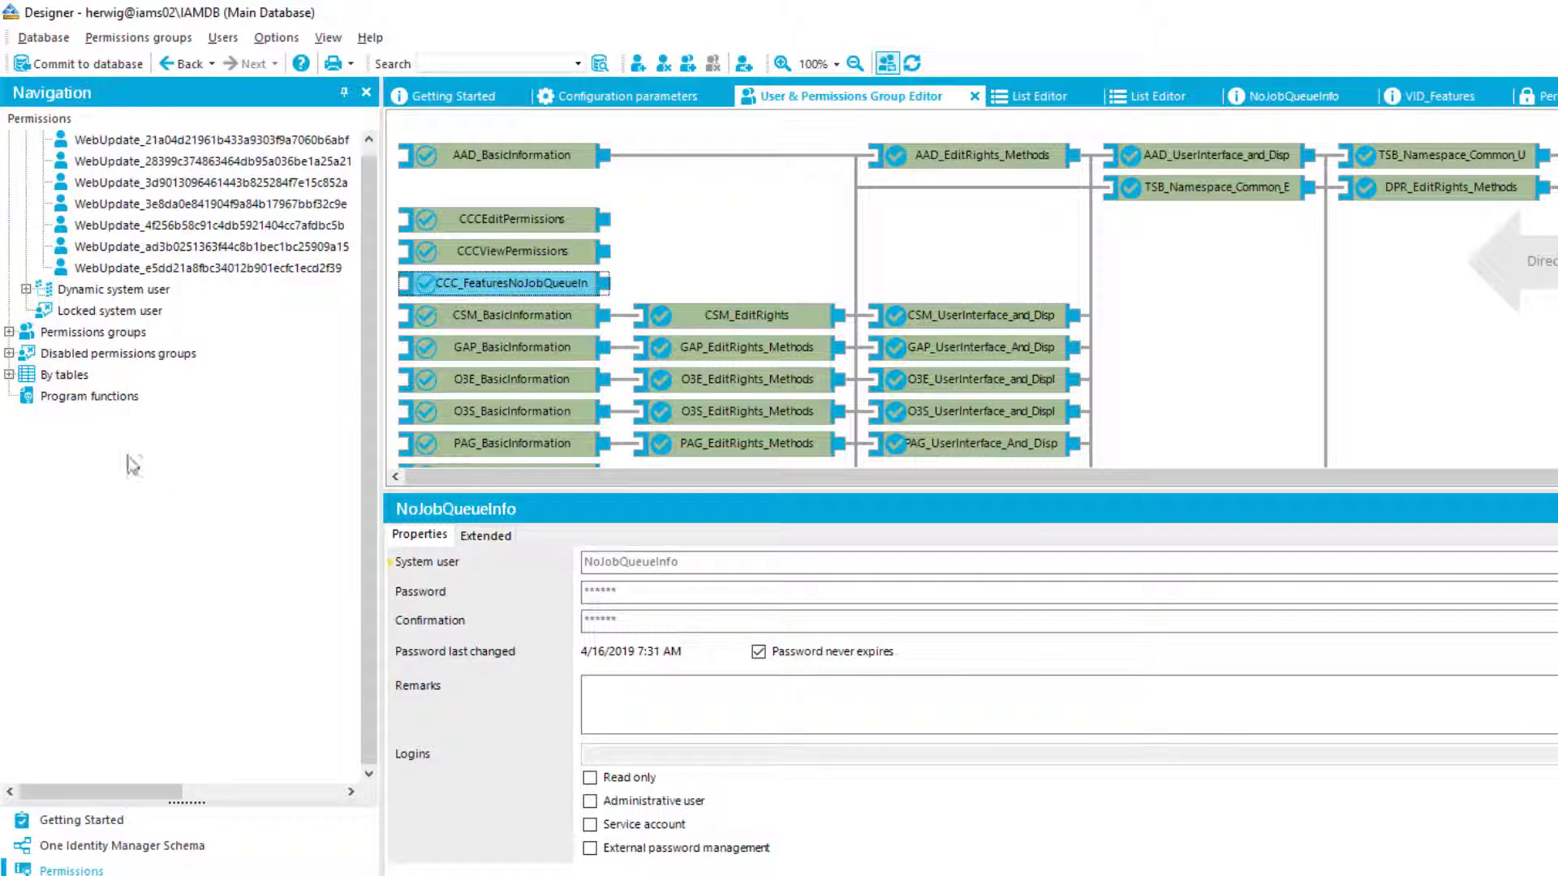
{"action": "left_click", "coordinate": [73, 398]}
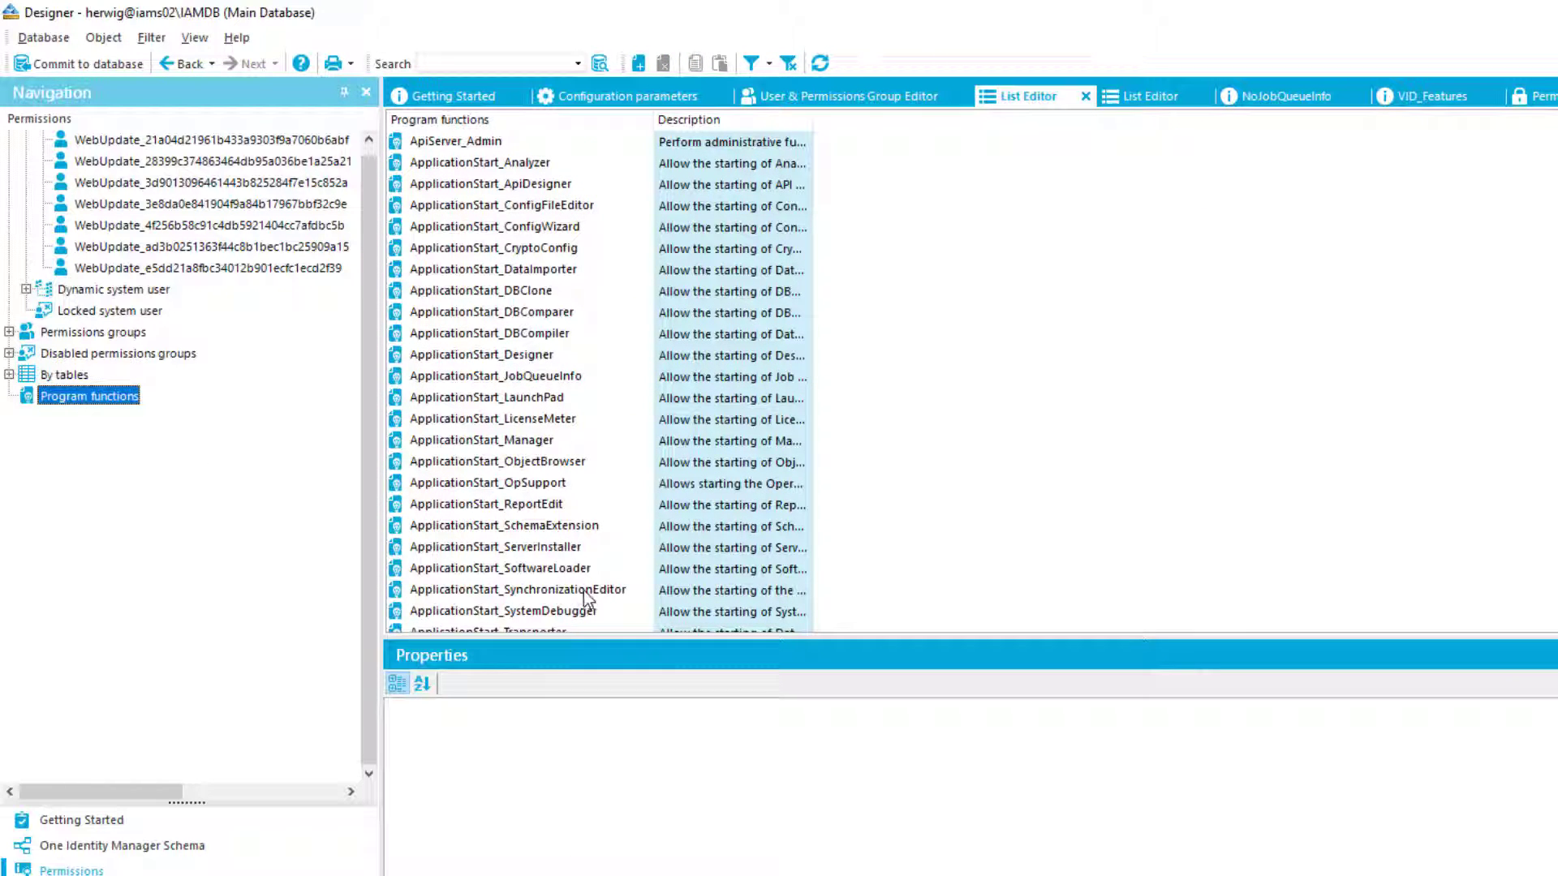
{"action": "scroll", "coordinate": [583, 591], "scroll_direction": "down", "scroll_amount": 2}
{"action": "scroll", "coordinate": [580, 588], "scroll_direction": "up", "scroll_amount": 2}
{"action": "left_click", "coordinate": [559, 381]}
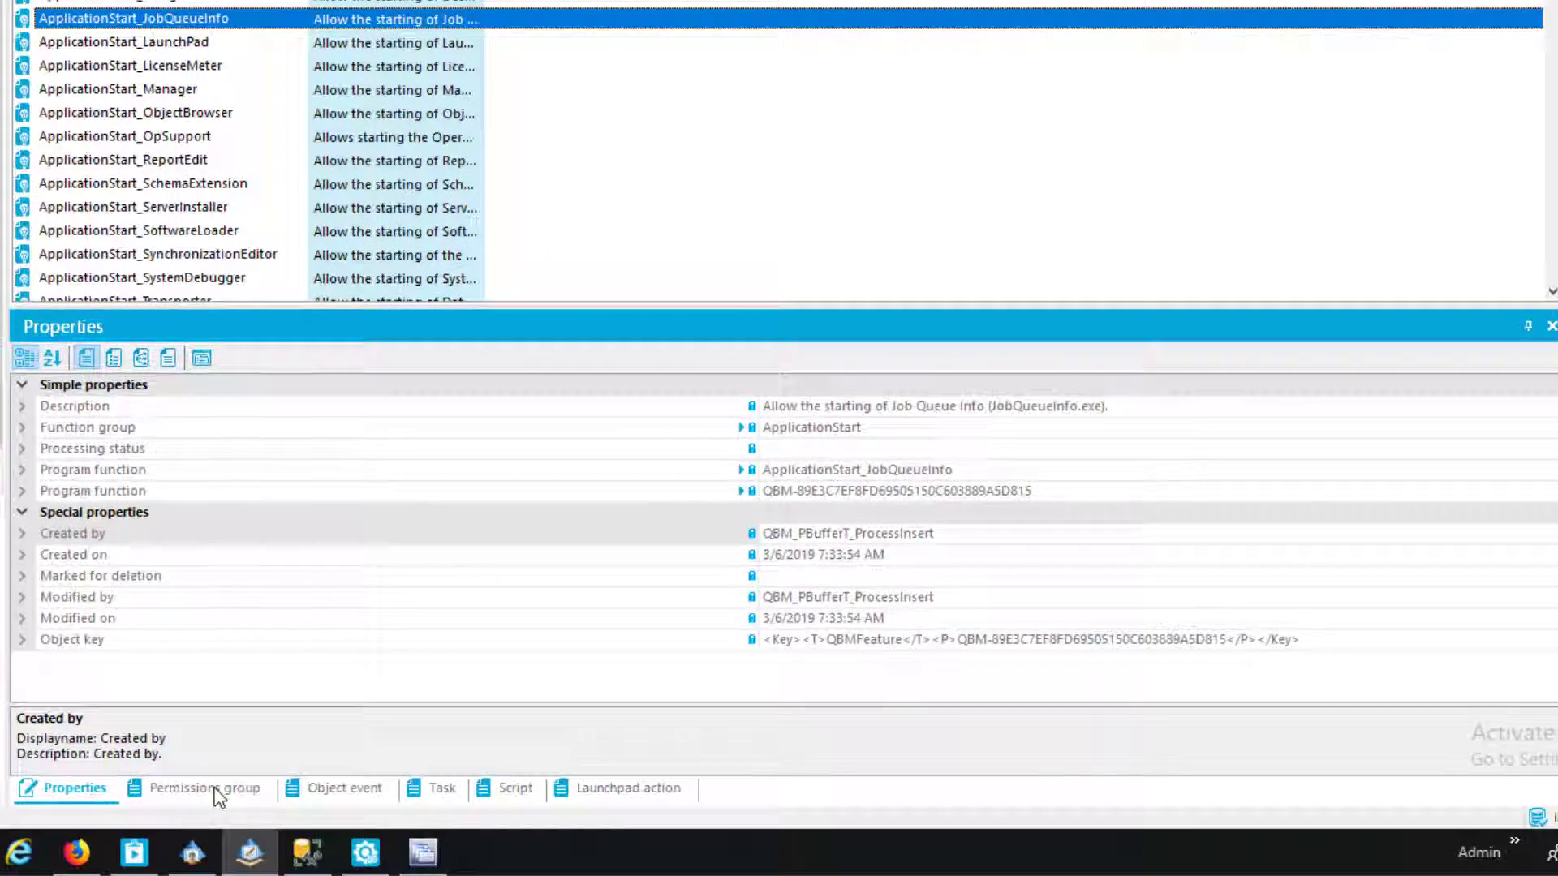
{"action": "left_click", "coordinate": [217, 791]}
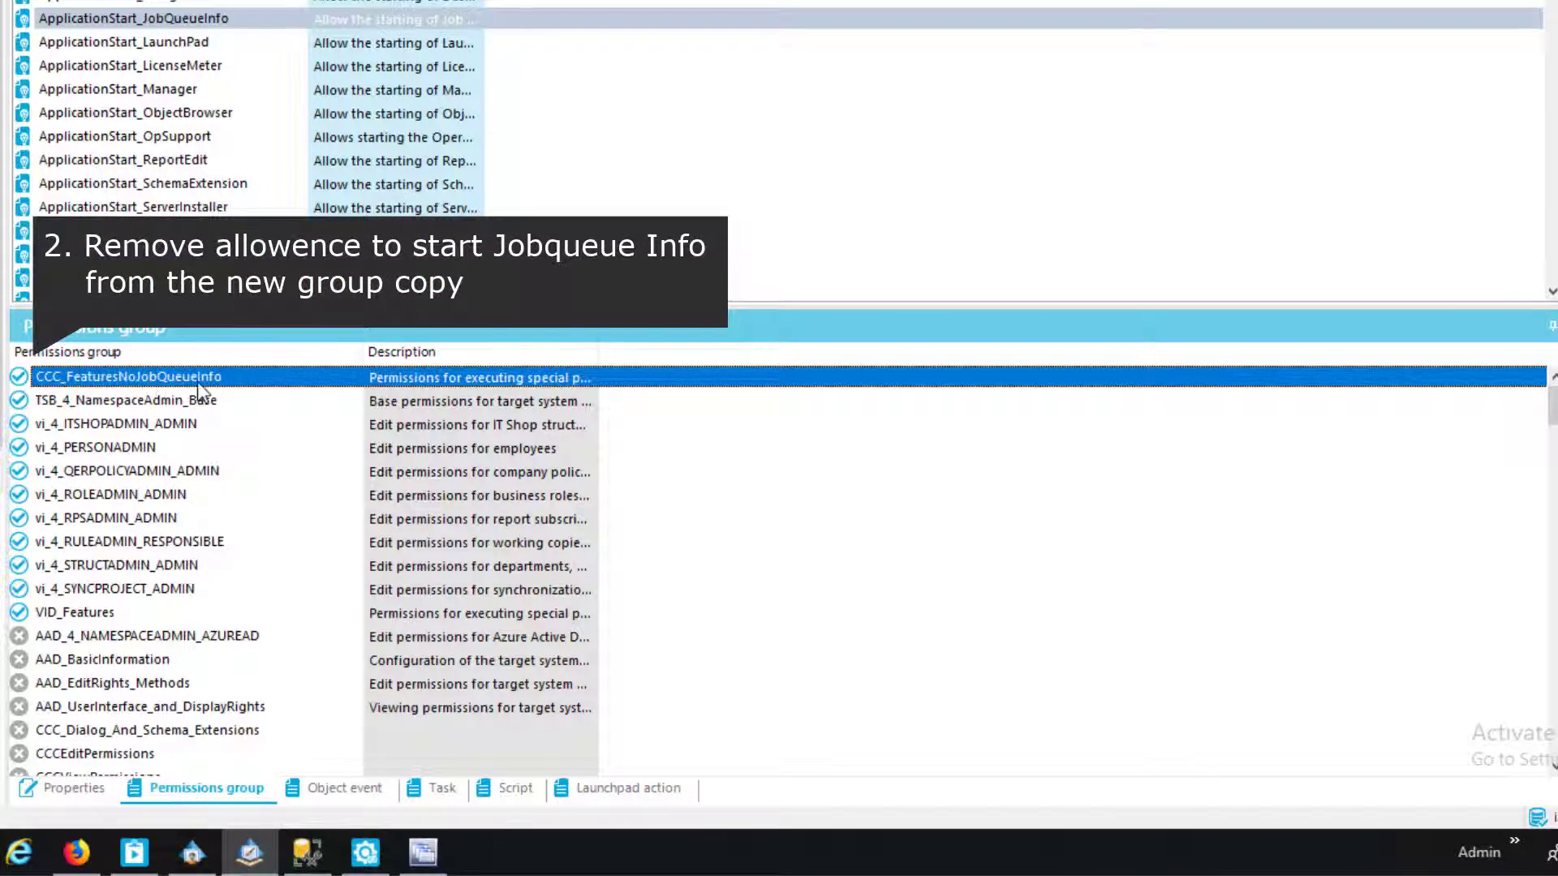
Remove the CCC_FeaturesNoJobQueueInfo group from the ApplicationStart_JobQueueInfo program function and commit the change to the database.
{"action": "left_click", "coordinate": [19, 378]}
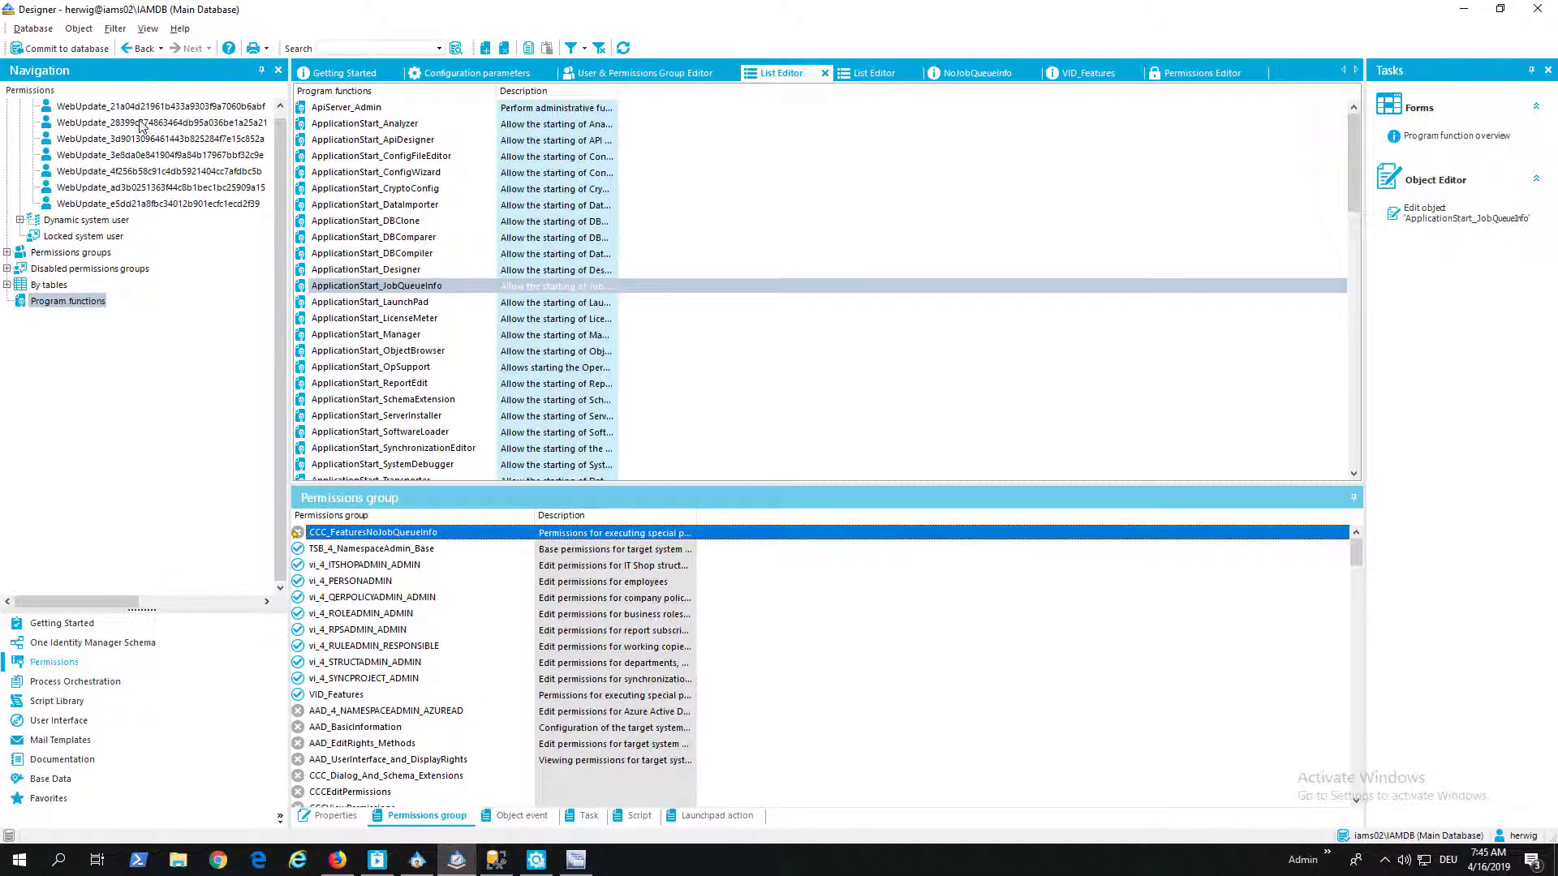
{"action": "left_click", "coordinate": [65, 48]}
{"action": "left_click", "coordinate": [902, 595]}
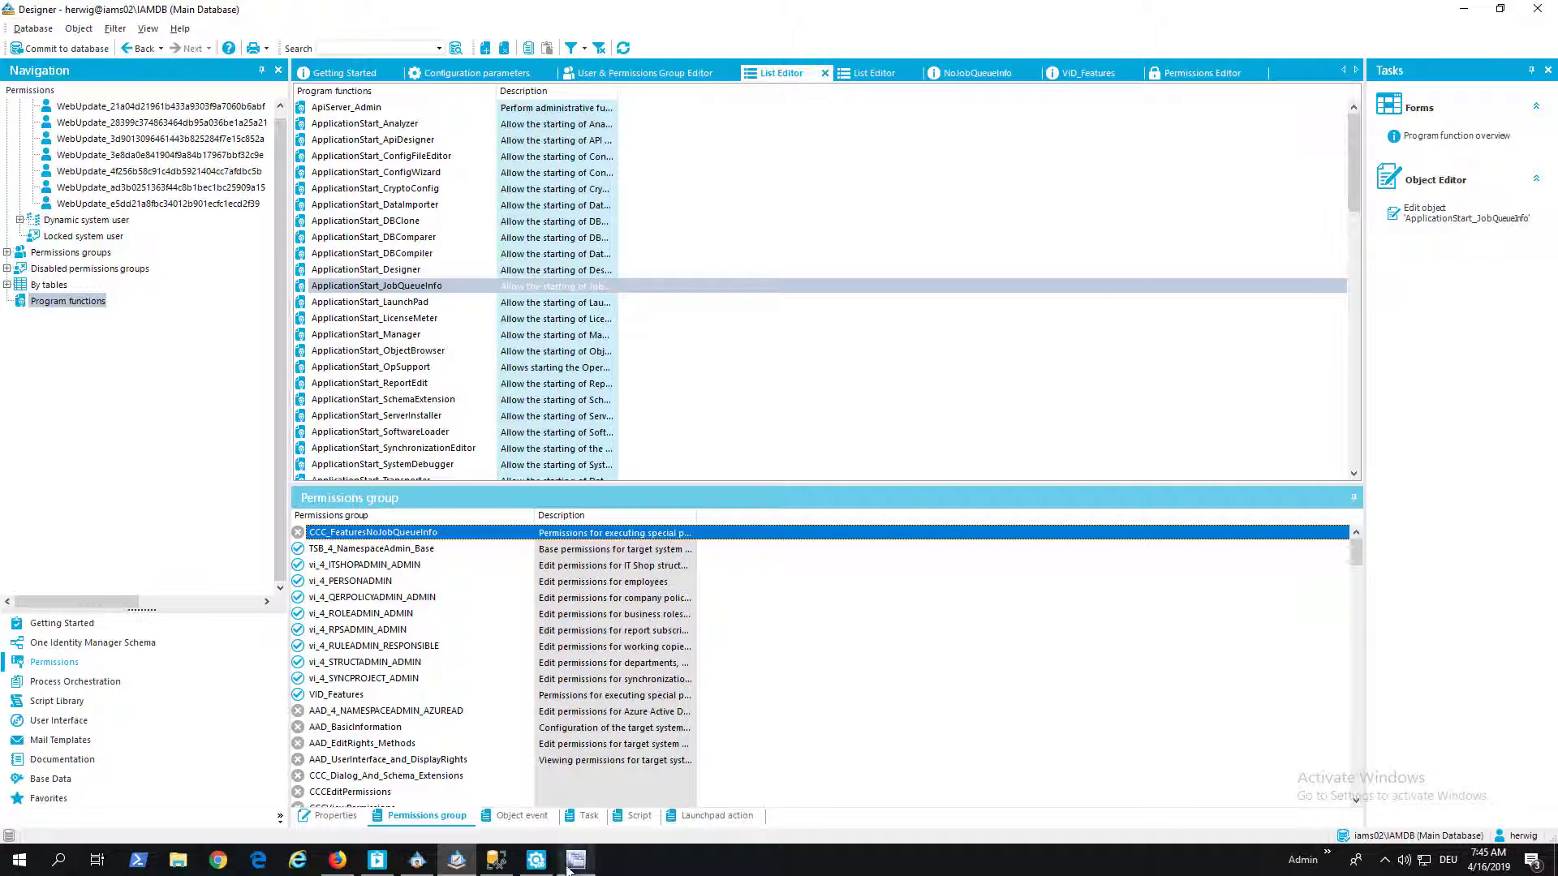
Switch to Manager, close its current database connection and open a new connection as the NoJobQueueInfo system user.
{"action": "left_click", "coordinate": [457, 864]}
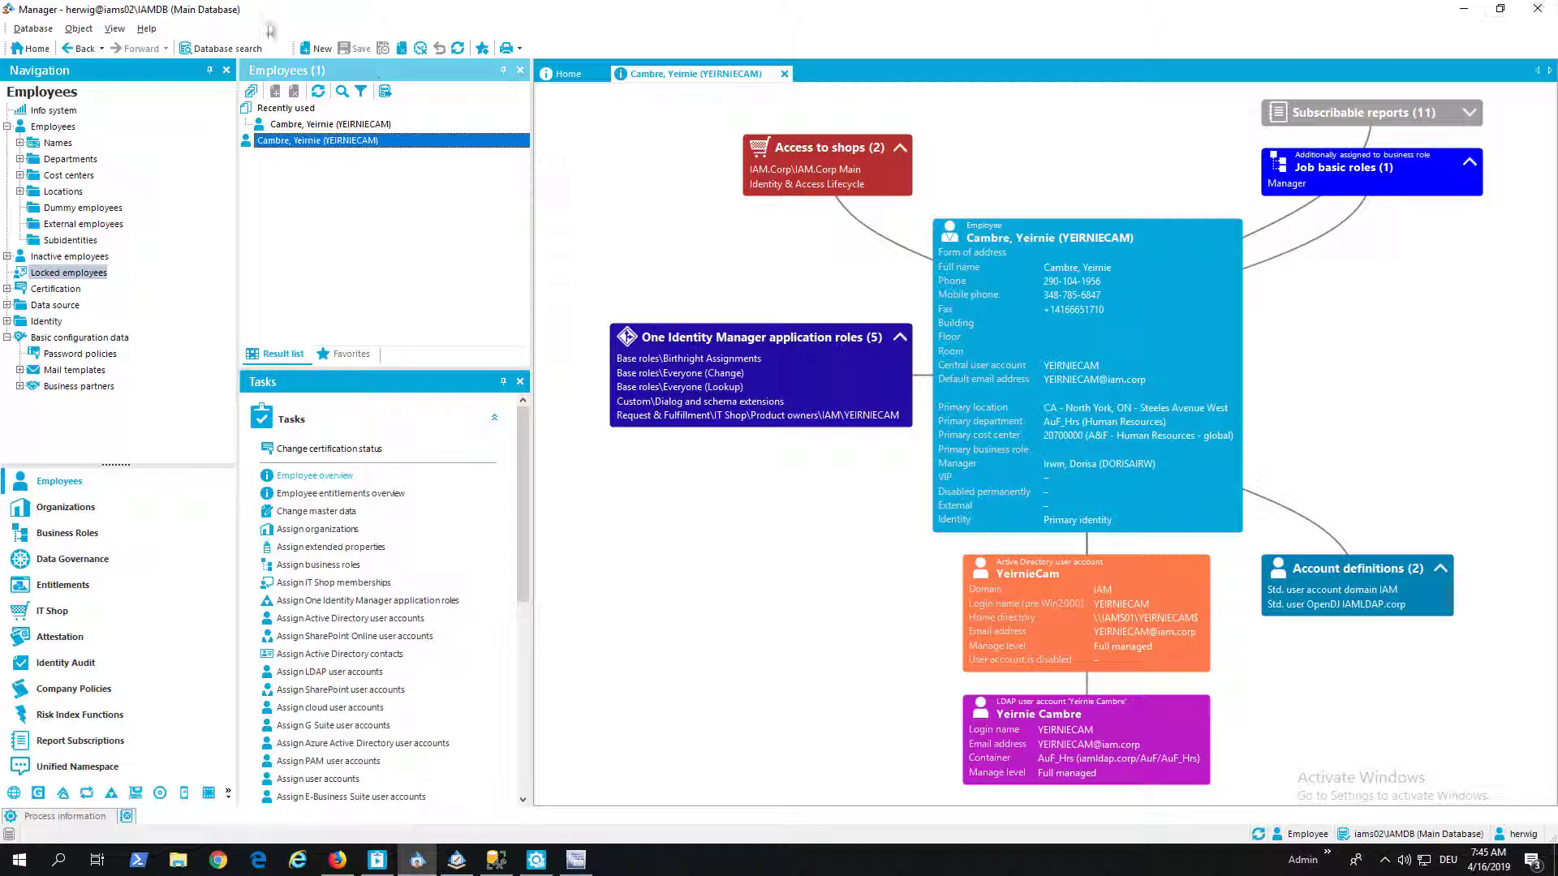
{"action": "left_click", "coordinate": [32, 29]}
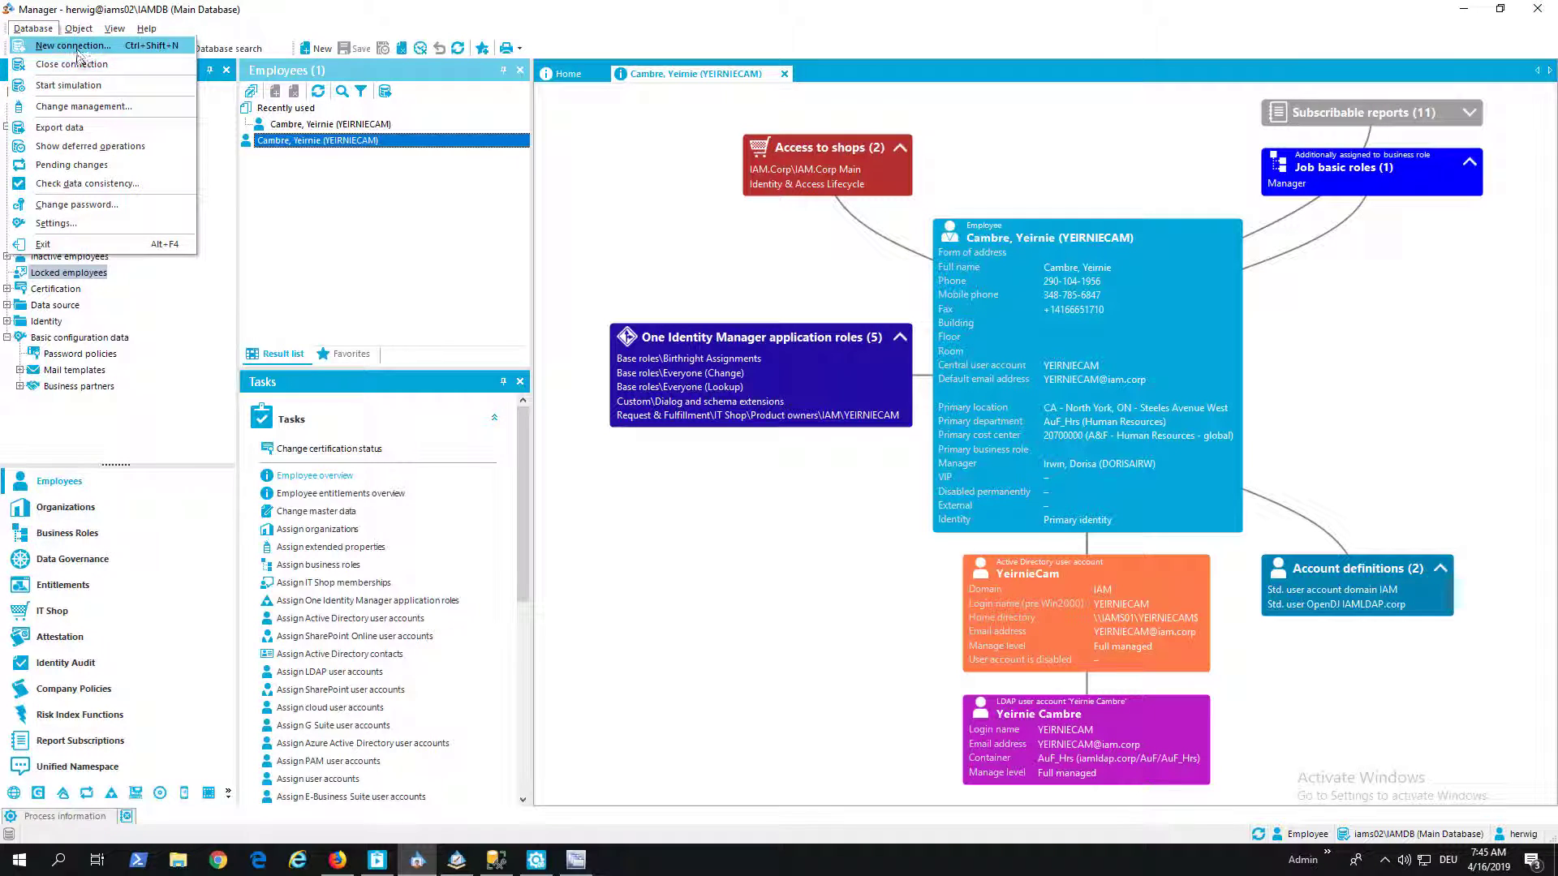
{"action": "left_click", "coordinate": [40, 30]}
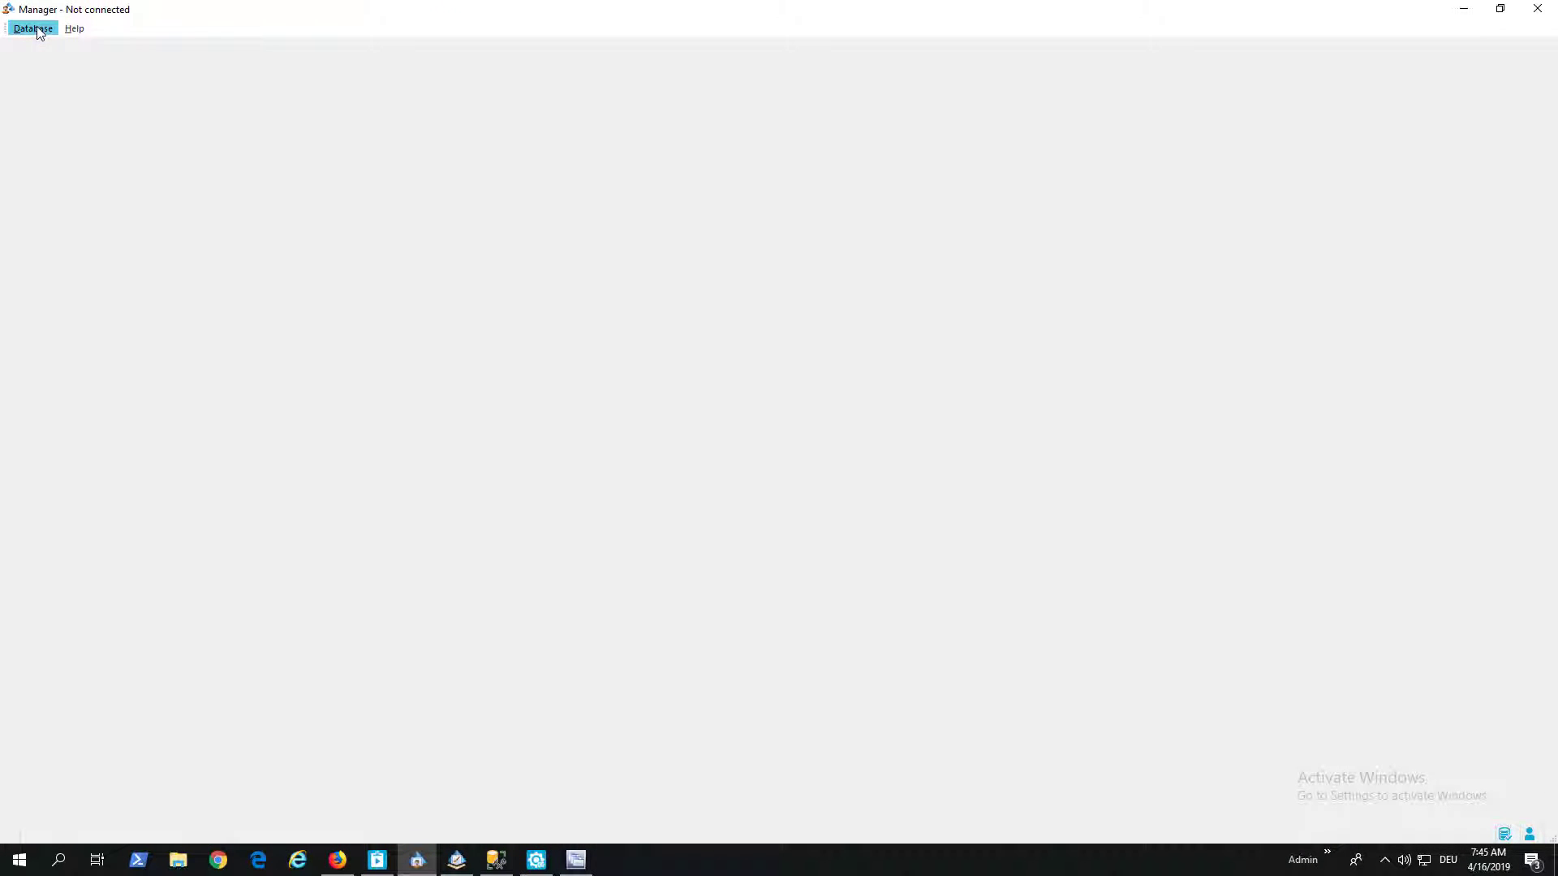
{"action": "left_click", "coordinate": [37, 31]}
{"action": "left_click", "coordinate": [45, 46]}
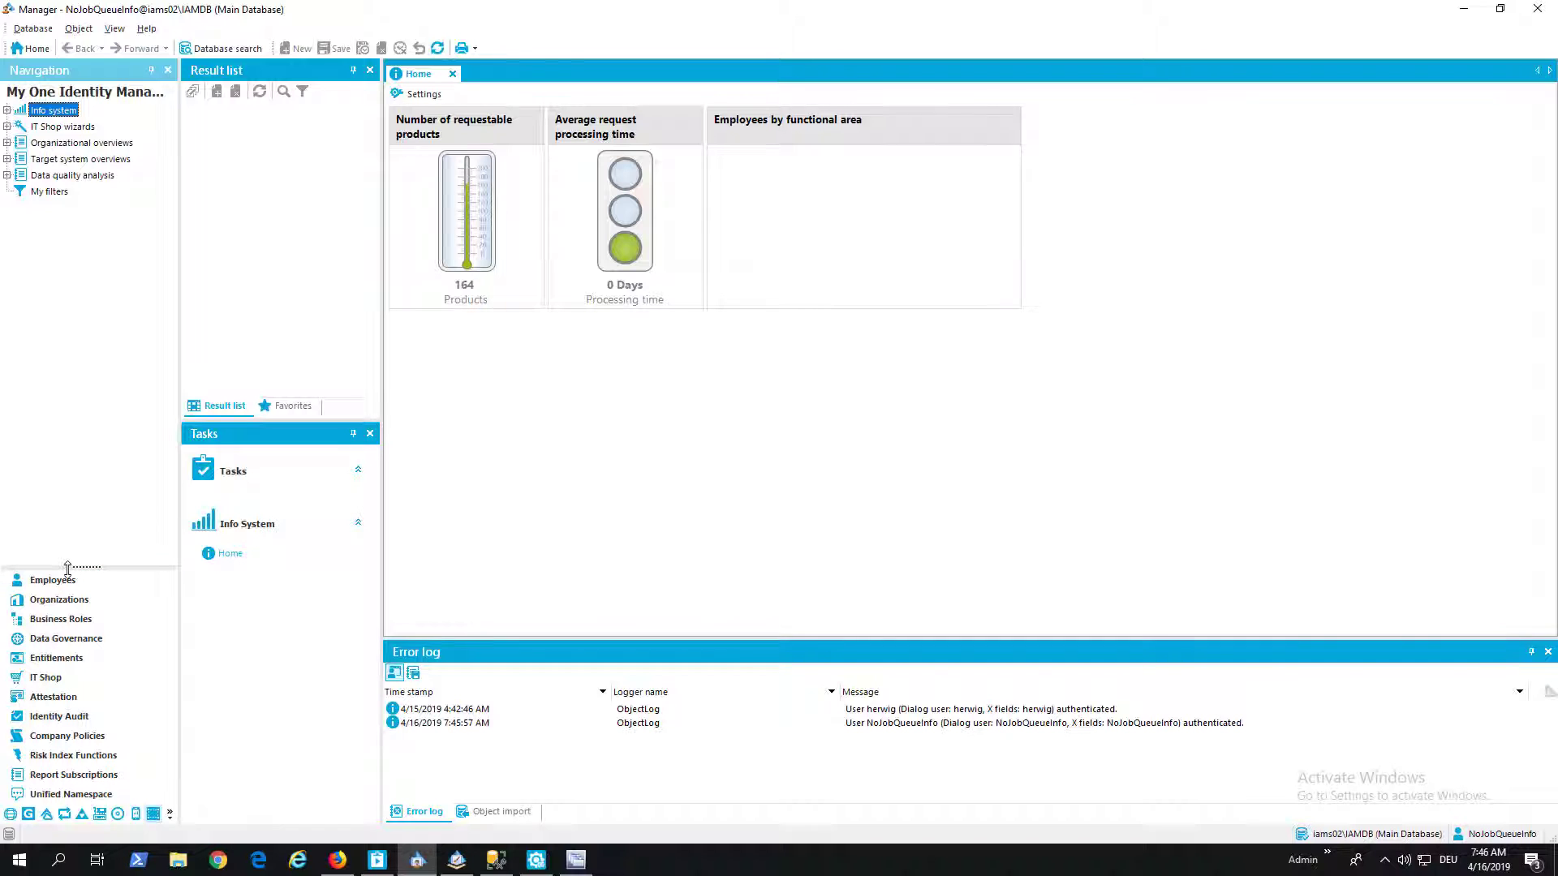
Switch to Job Queue Info to test whether the NoJobQueueInfo system user can start it.
{"action": "left_click", "coordinate": [576, 860]}
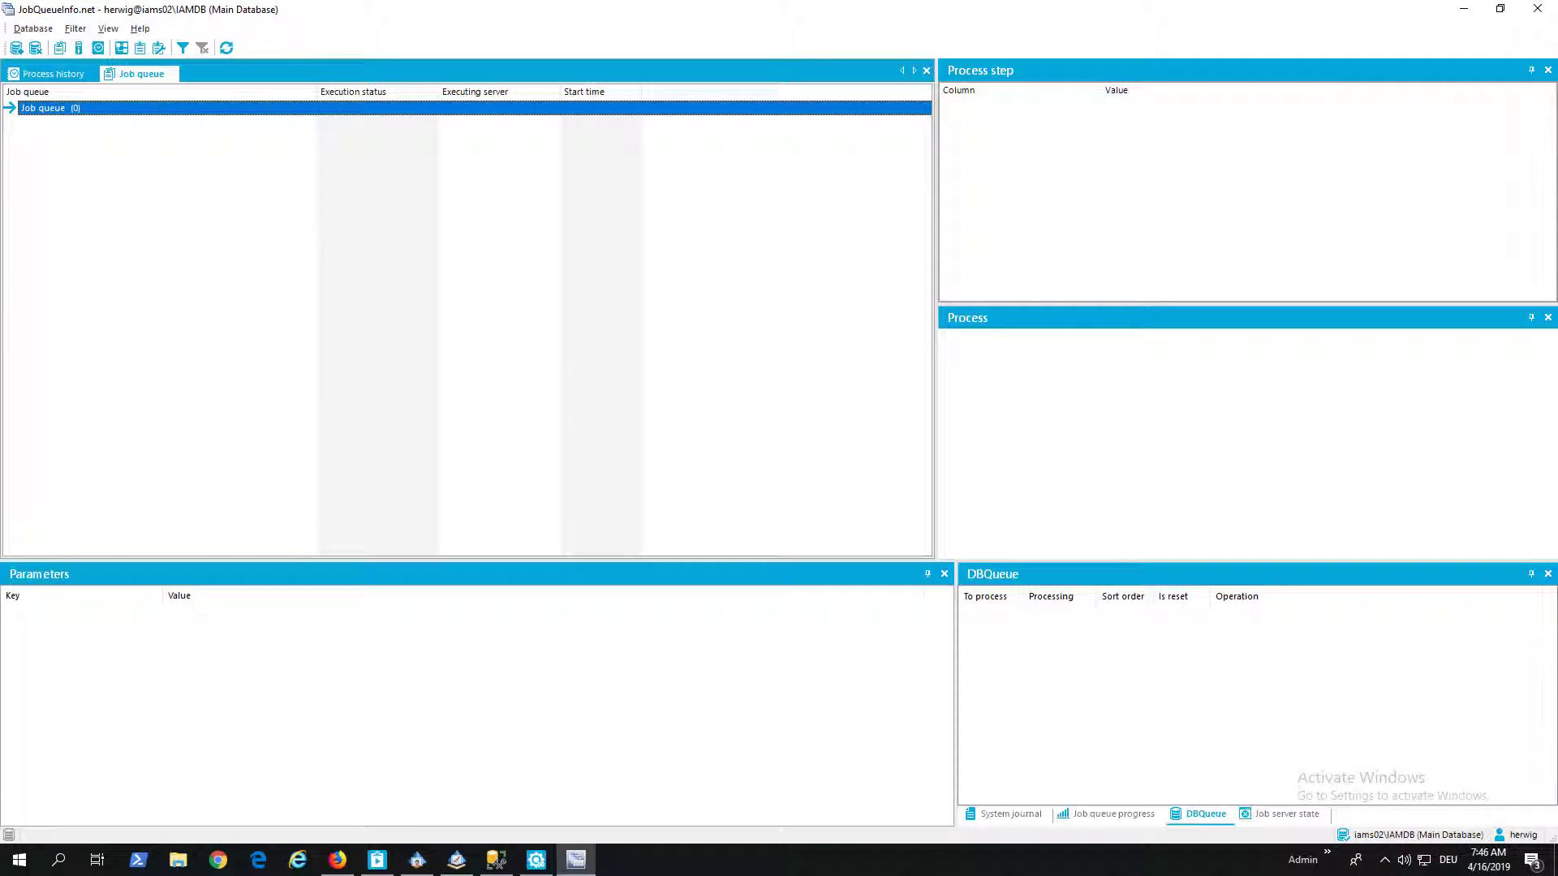